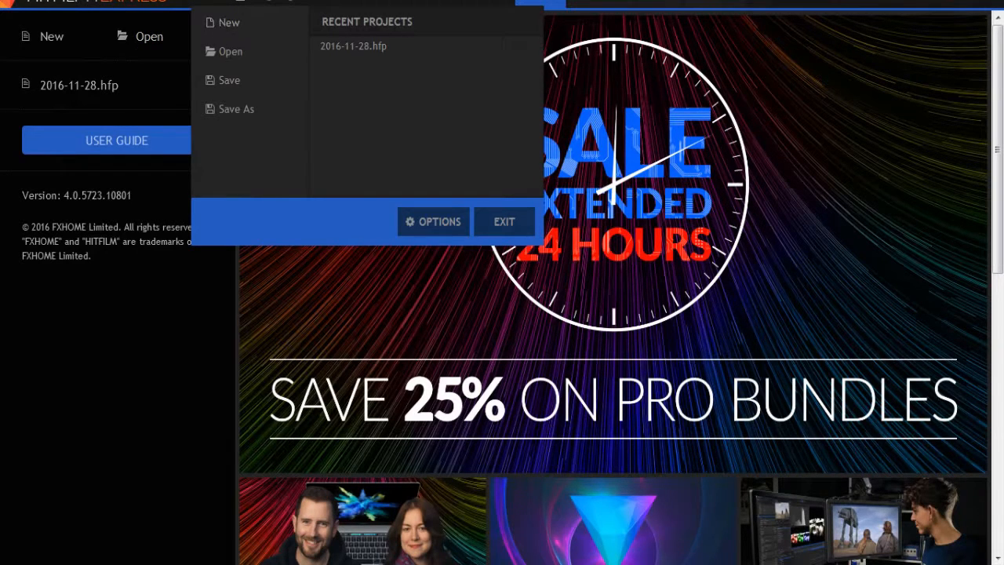
Create a new project using the 720p HD @ NTSC 29.97 fps template and start editing.
{"action": "left_click", "coordinate": [247, 24]}
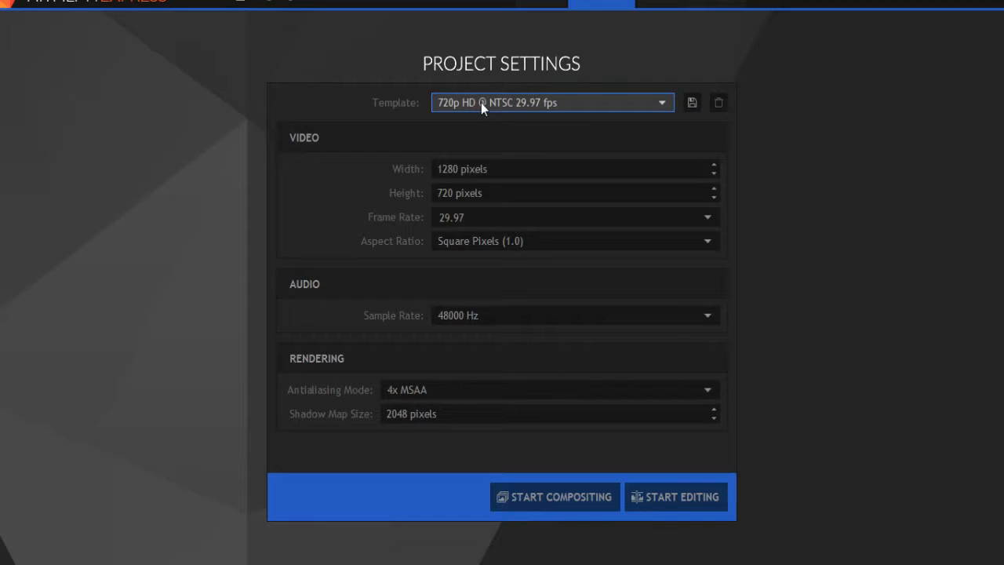
{"action": "left_click", "coordinate": [593, 106]}
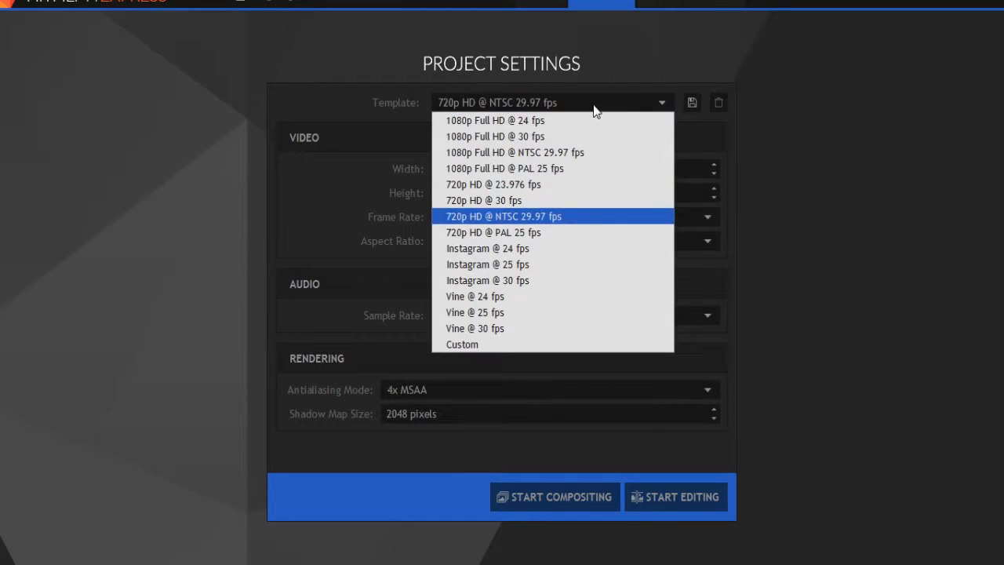
{"action": "left_click", "coordinate": [243, 126]}
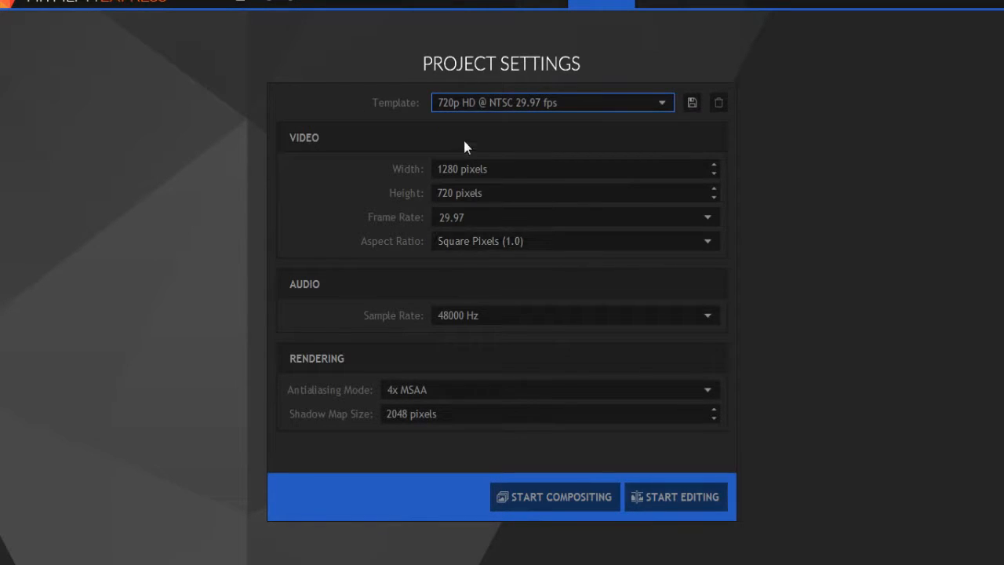
{"action": "left_click", "coordinate": [593, 107]}
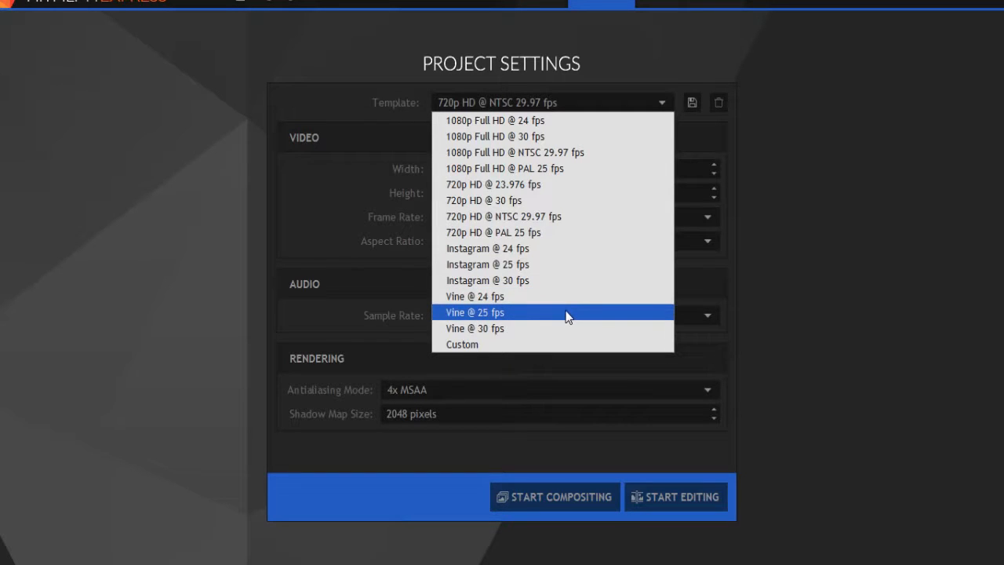
{"action": "left_click", "coordinate": [552, 216]}
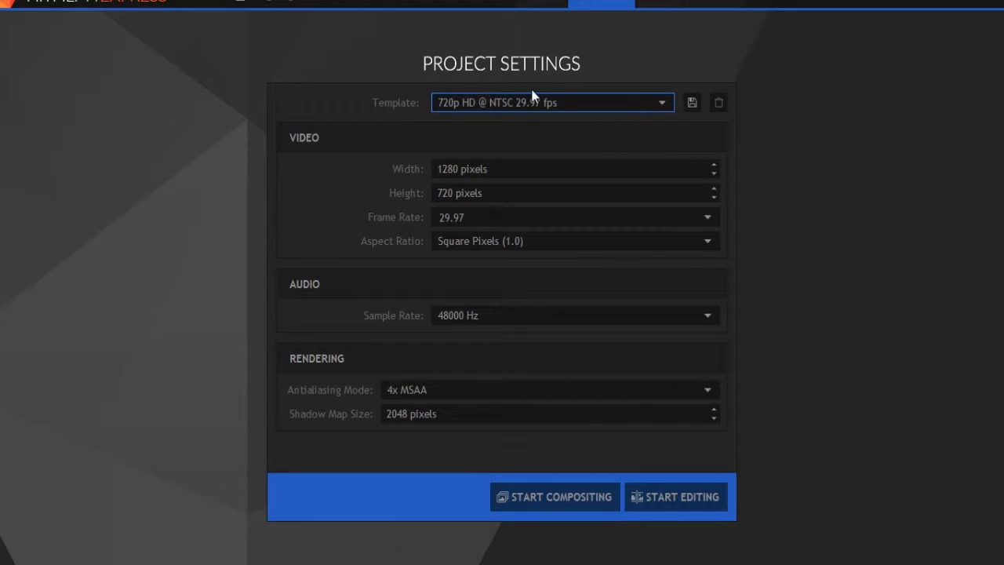
{"action": "left_click", "coordinate": [680, 499]}
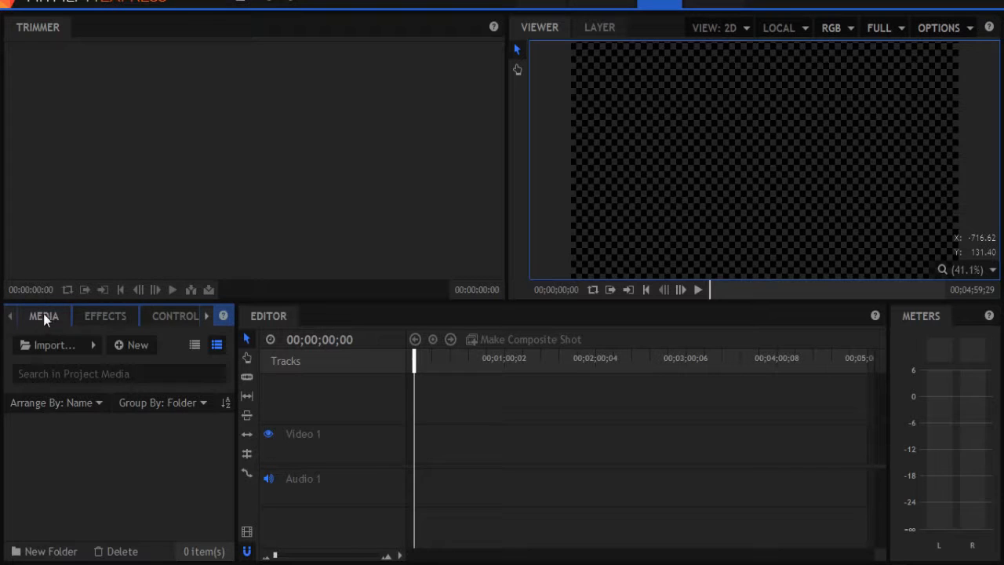
Import the 2016-11-28title image into the project media.
{"action": "left_click", "coordinate": [206, 316]}
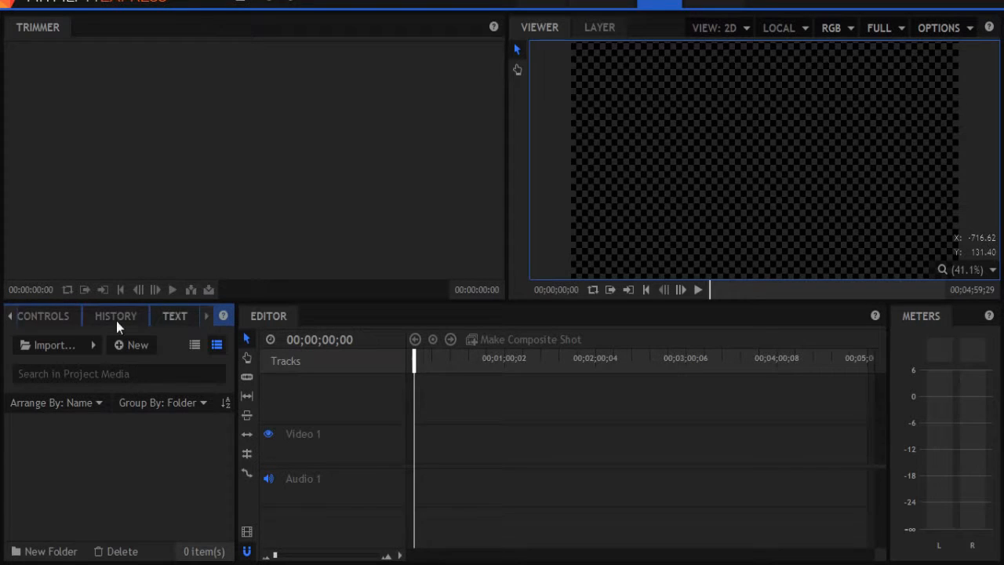
{"action": "left_click", "coordinate": [11, 316]}
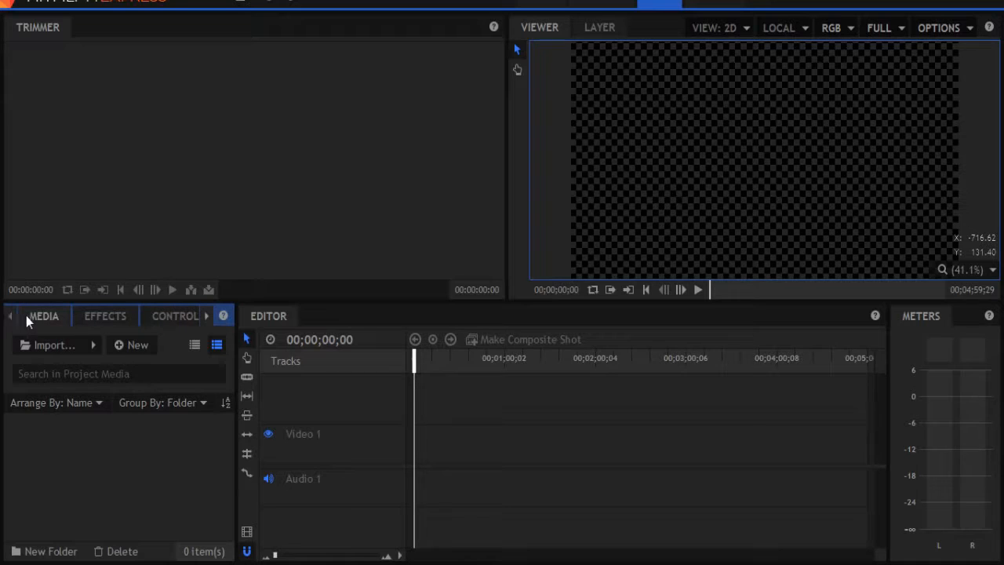
{"action": "left_click", "coordinate": [43, 346]}
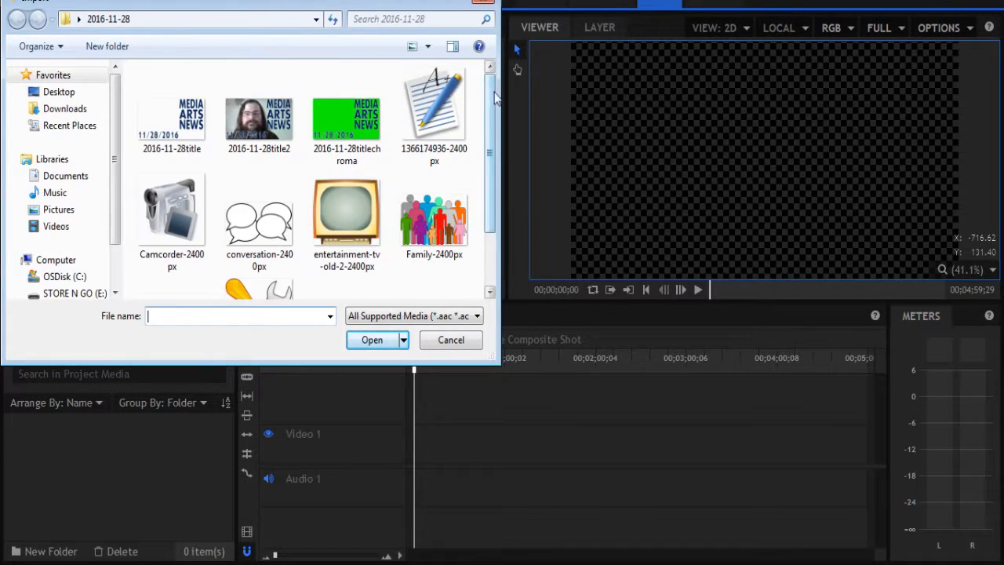
{"action": "left_click", "coordinate": [161, 116]}
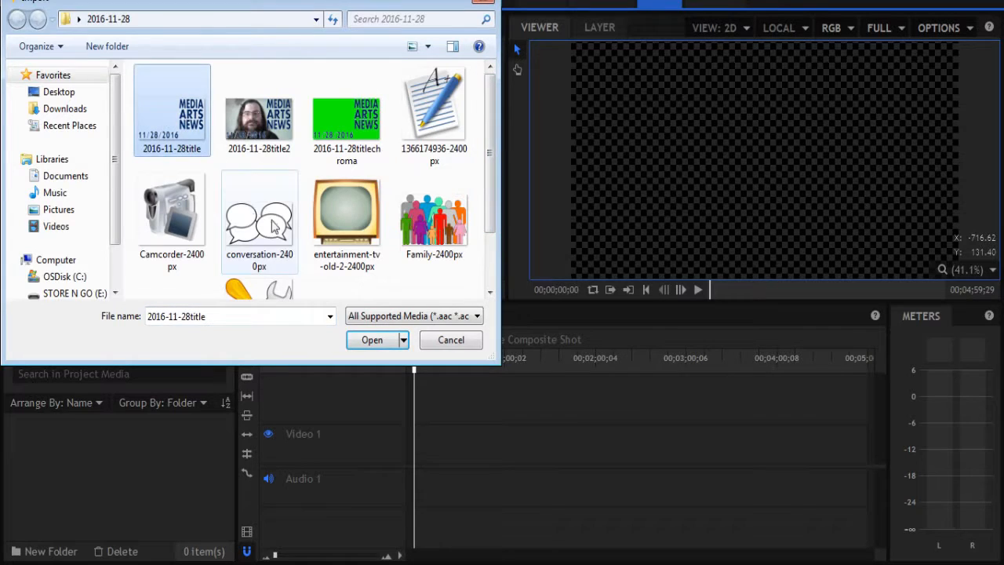
{"action": "left_click", "coordinate": [372, 339]}
Import the 2016-11-28title2 and 2016-11-28titlechroma images.
{"action": "left_click", "coordinate": [48, 345]}
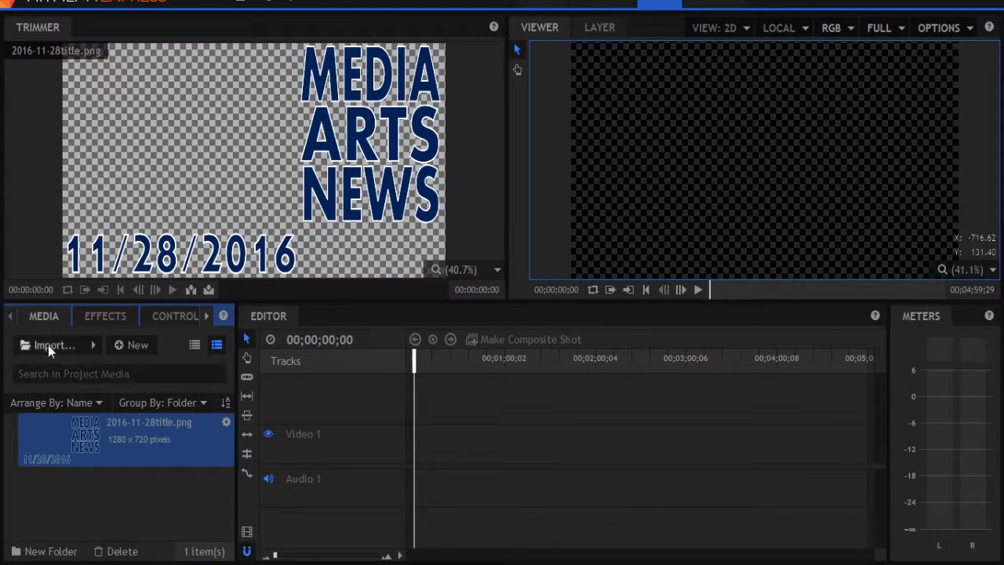
{"action": "left_click", "coordinate": [259, 117]}
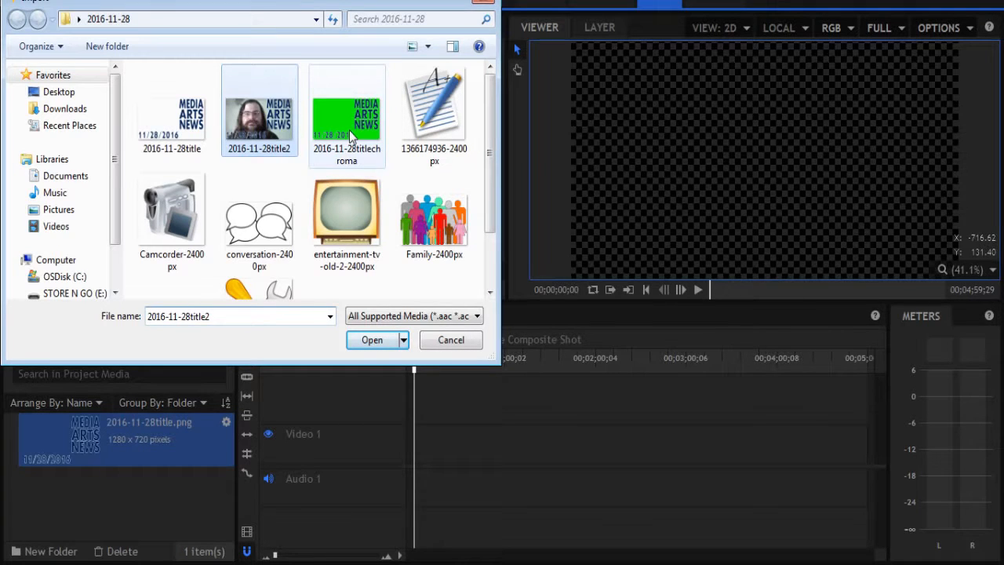
{"action": "left_click", "coordinate": [351, 137], "text": "ctrl"}
{"action": "left_click", "coordinate": [368, 339]}
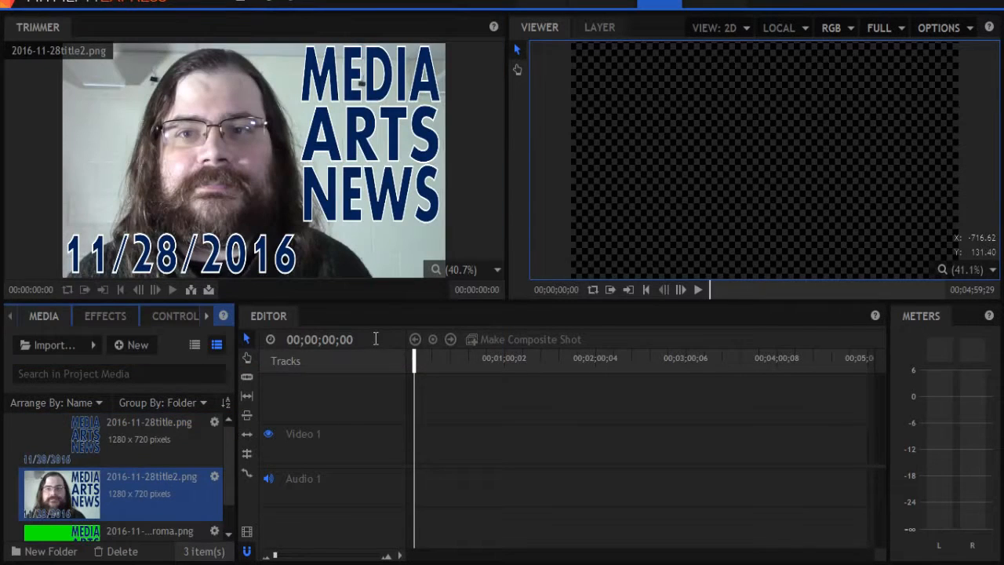
Import the MVI_0138 video file into the project media.
{"action": "left_click", "coordinate": [33, 346]}
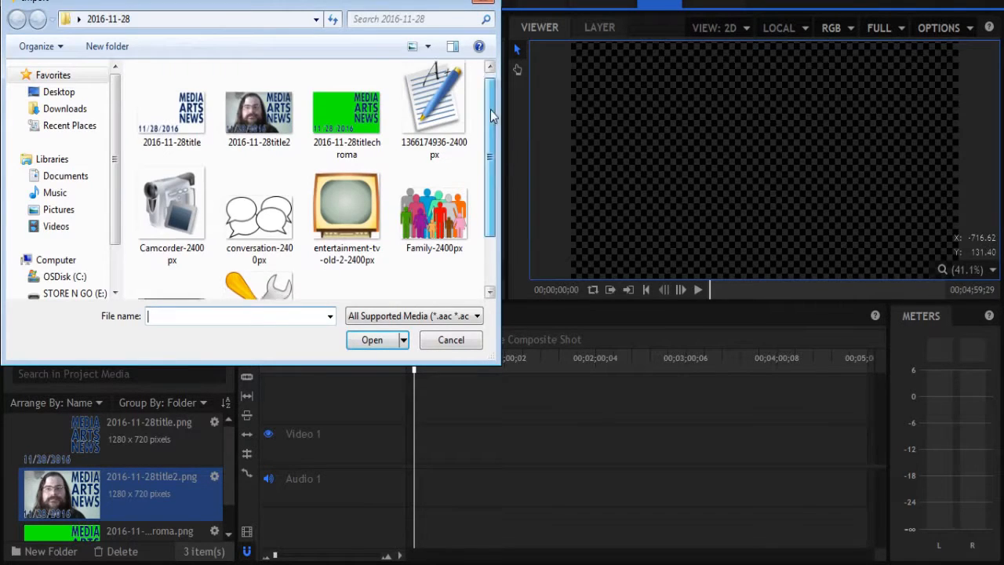
{"action": "scroll", "coordinate": [492, 116], "scroll_direction": "down", "scroll_amount": 2}
{"action": "left_click", "coordinate": [172, 245]}
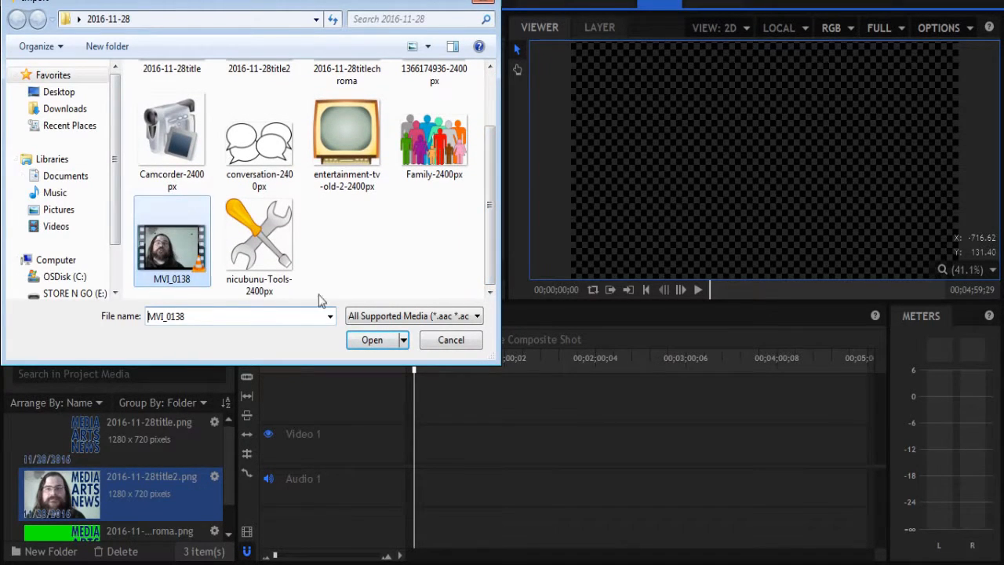
{"action": "left_click", "coordinate": [372, 340]}
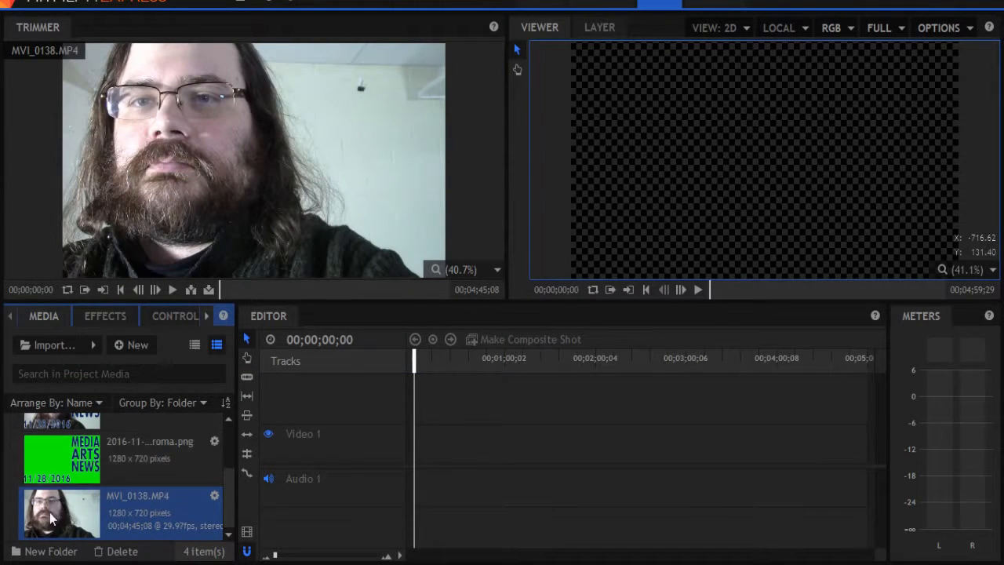
Place MVI_0138.MP4 on the timeline, play it briefly, and return to the start.
{"action": "left_click_drag", "start_coordinate": [52, 517], "coordinate": [419, 452]}
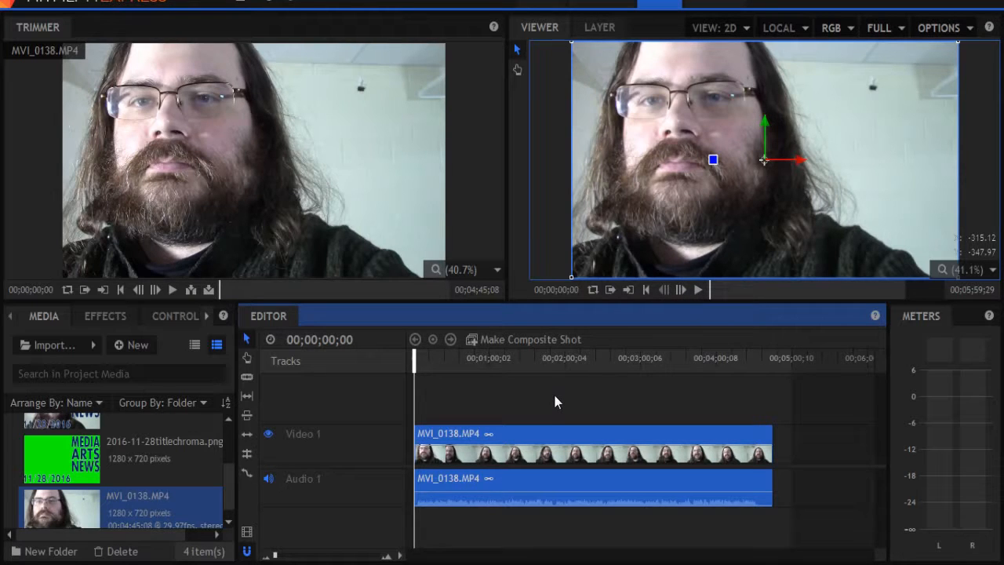
{"action": "key", "text": "space"}
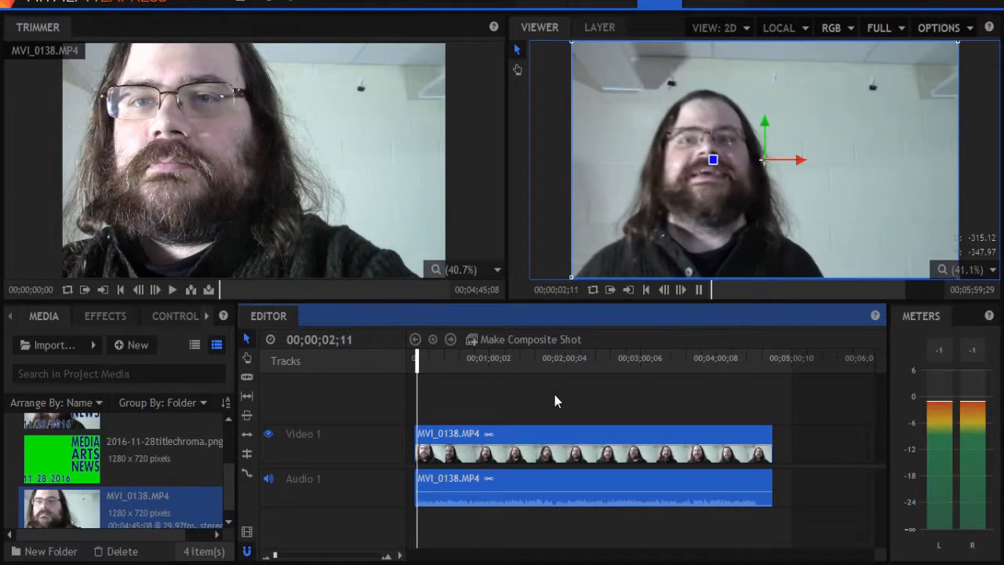
{"action": "key", "text": "space"}
{"action": "key", "text": "Home"}
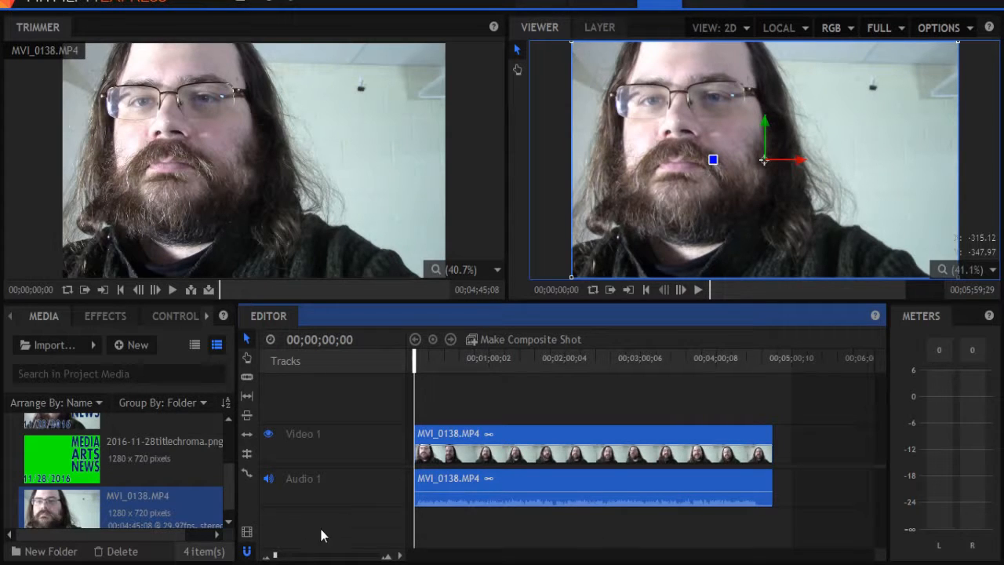
Move the playhead to 00;00;02;09 on the timeline.
{"action": "left_click_drag", "start_coordinate": [275, 557], "coordinate": [301, 557]}
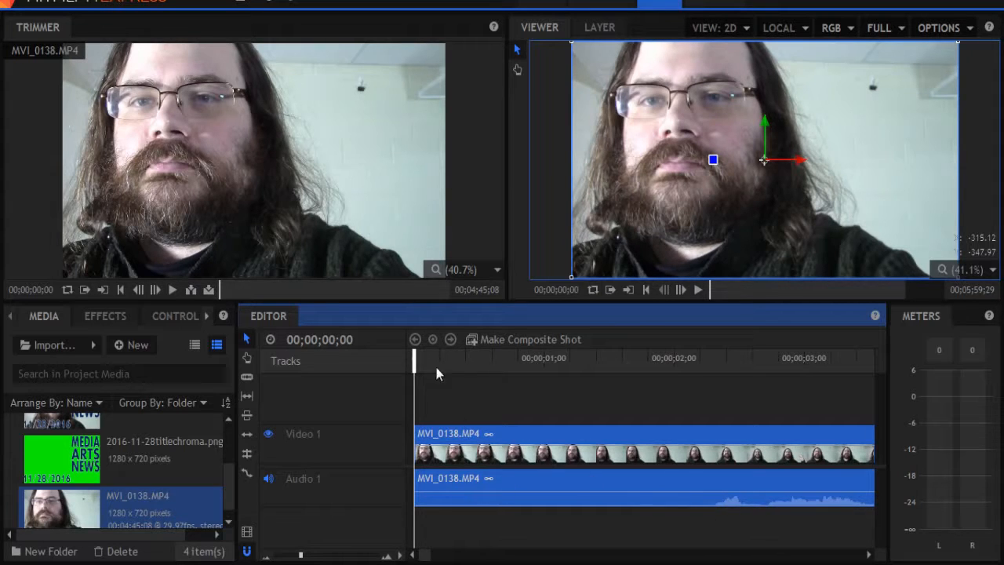
{"action": "left_click_drag", "start_coordinate": [413, 358], "coordinate": [711, 380]}
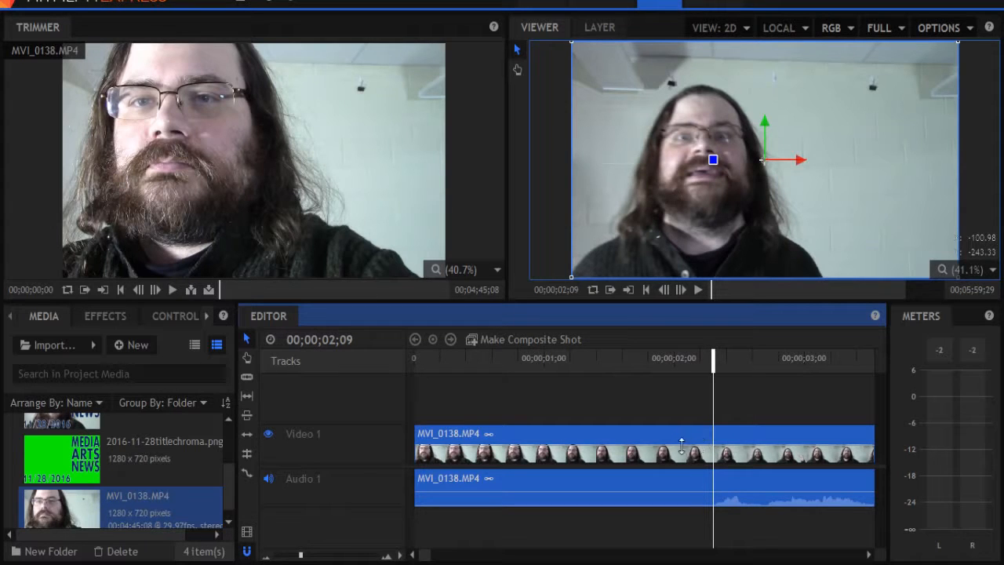
Try cutting the clip about one second in with the Slice tool, then undo the cut.
{"action": "left_click", "coordinate": [247, 380]}
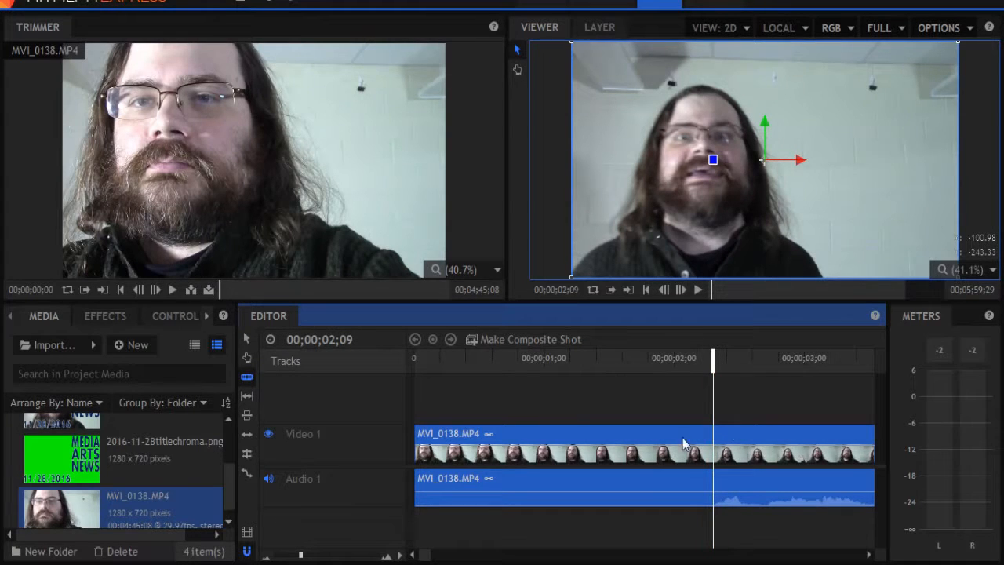
{"action": "left_click", "coordinate": [535, 447]}
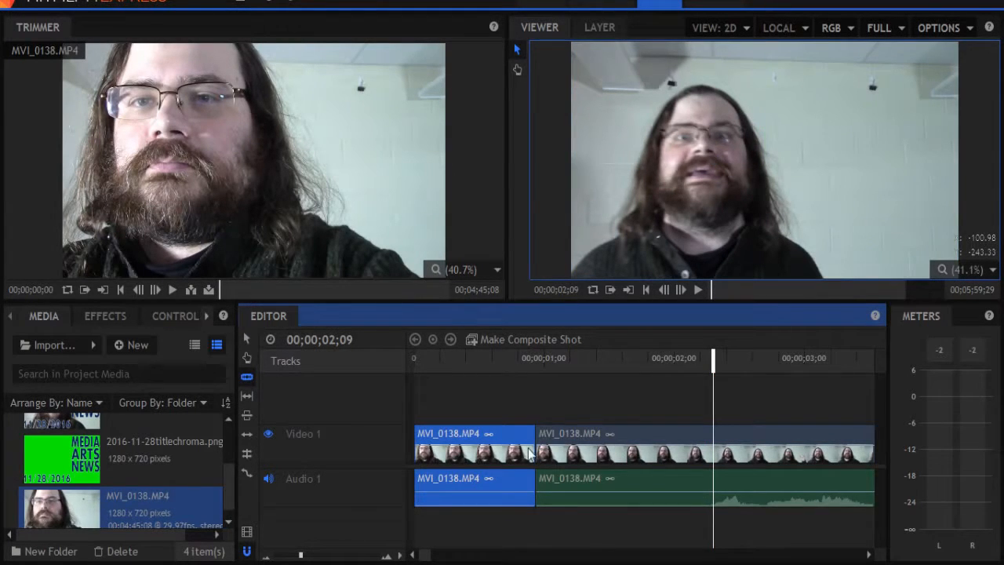
{"action": "key", "text": "ctrl+z"}
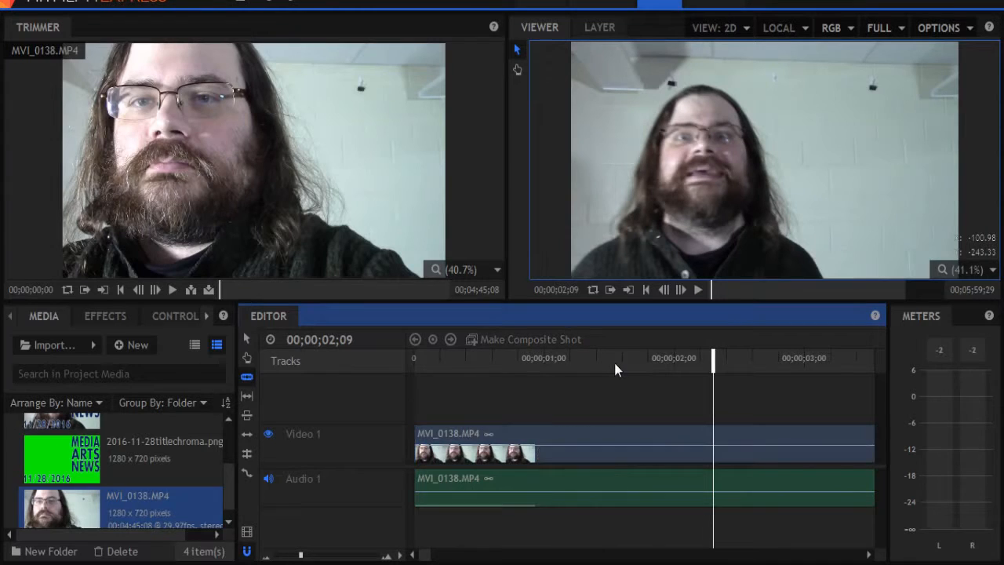
Slice the video clip at the playhead position.
{"action": "left_click", "coordinate": [692, 446]}
{"action": "right_click", "coordinate": [692, 446]}
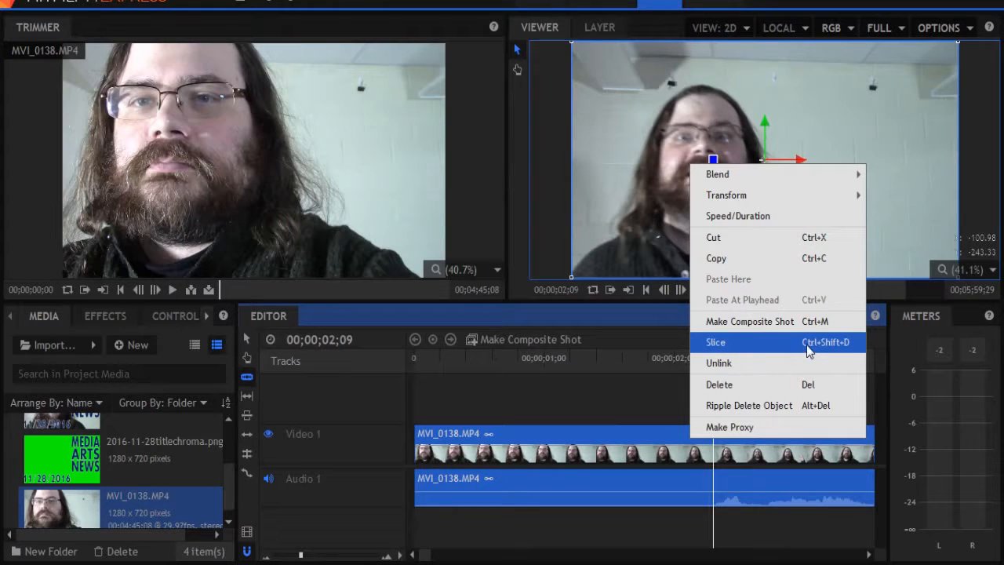
{"action": "left_click", "coordinate": [609, 388]}
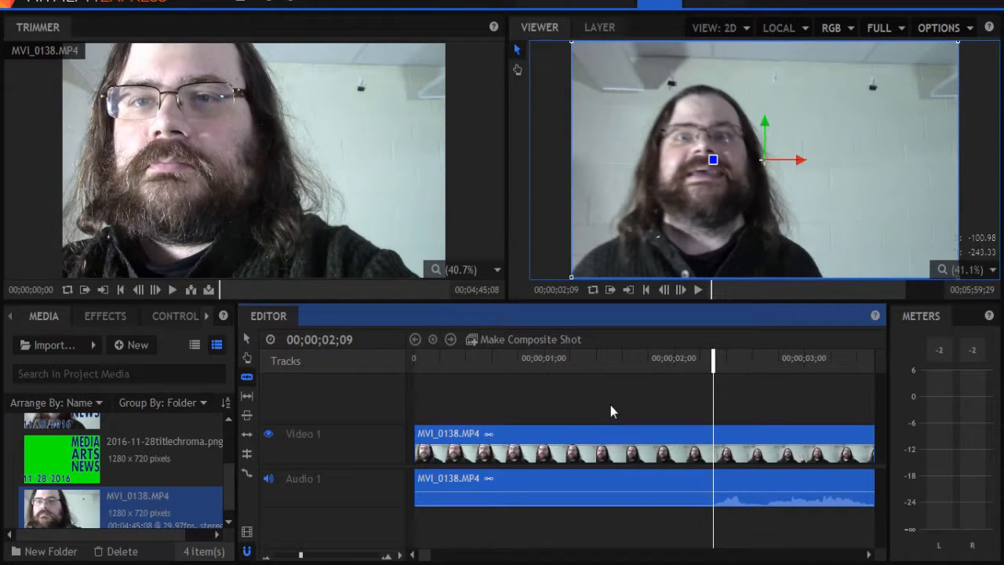
{"action": "key", "text": "ctrl+shift+d"}
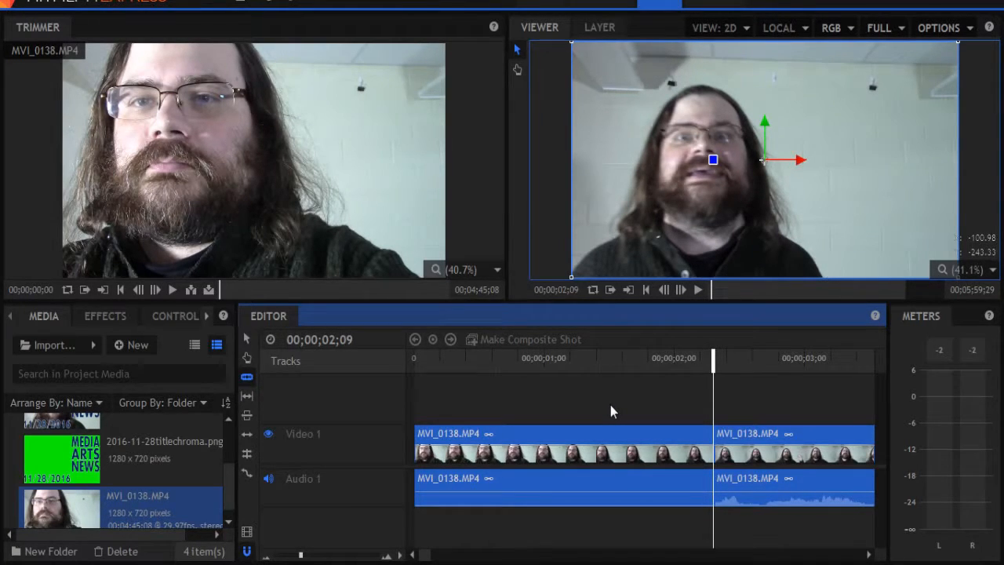
Slice the first part of the clip at two more points with the Slice tool.
{"action": "left_click", "coordinate": [582, 443]}
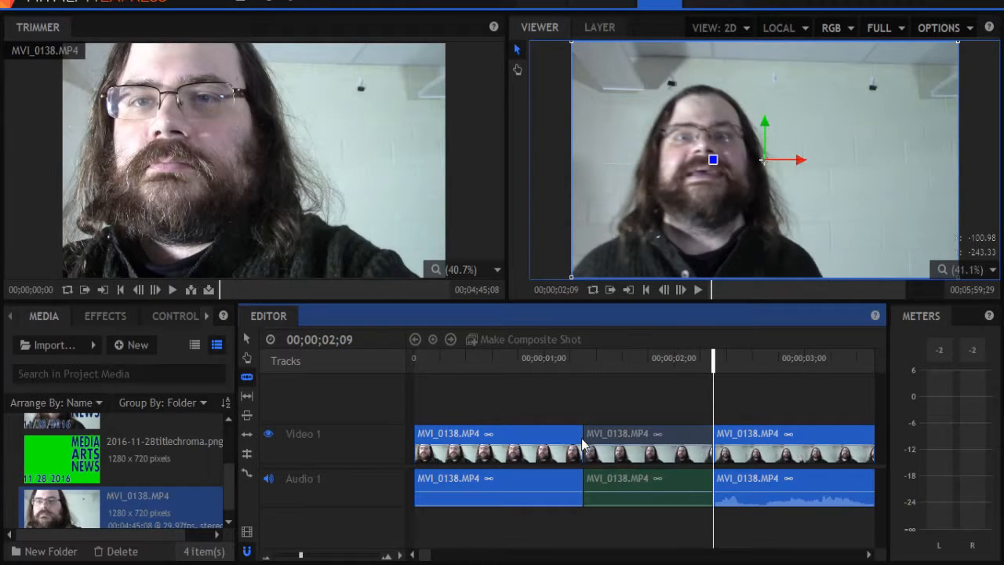
{"action": "left_click", "coordinate": [247, 378]}
{"action": "left_click", "coordinate": [492, 451]}
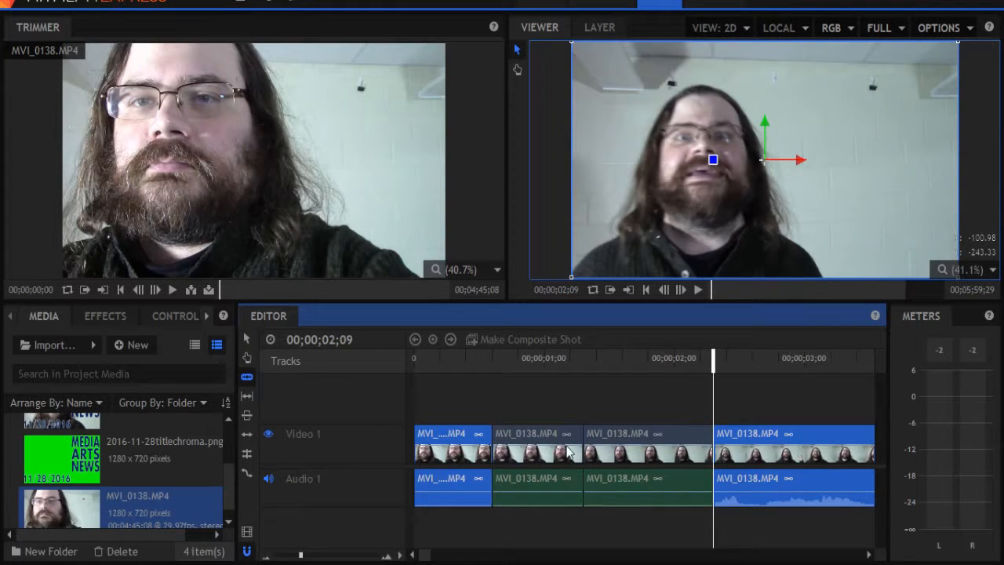
Delete all segments before the playhead and move the remaining clip to the timeline start.
{"action": "left_click", "coordinate": [247, 339]}
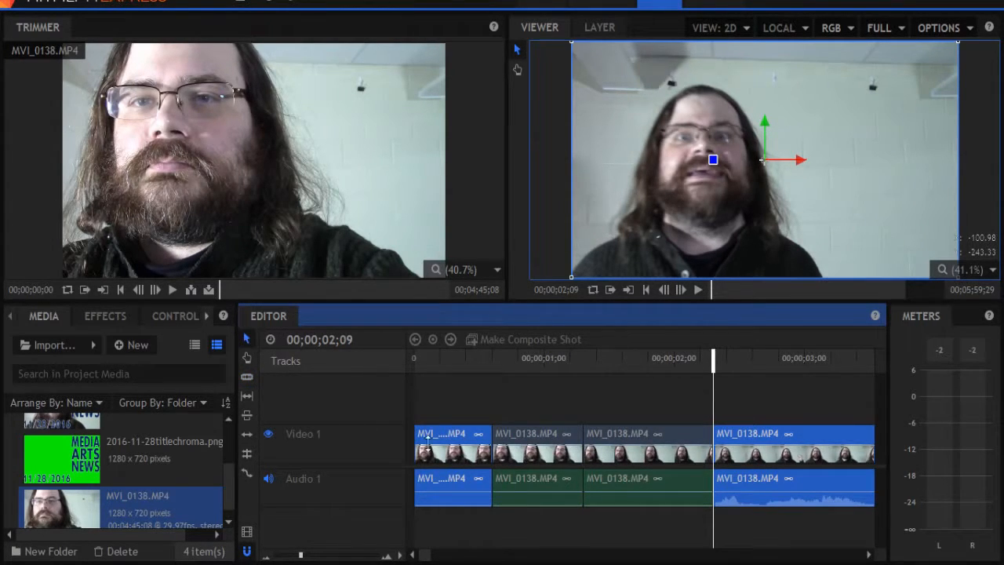
{"action": "left_click_drag", "start_coordinate": [453, 401], "coordinate": [660, 533]}
{"action": "key", "text": "Delete"}
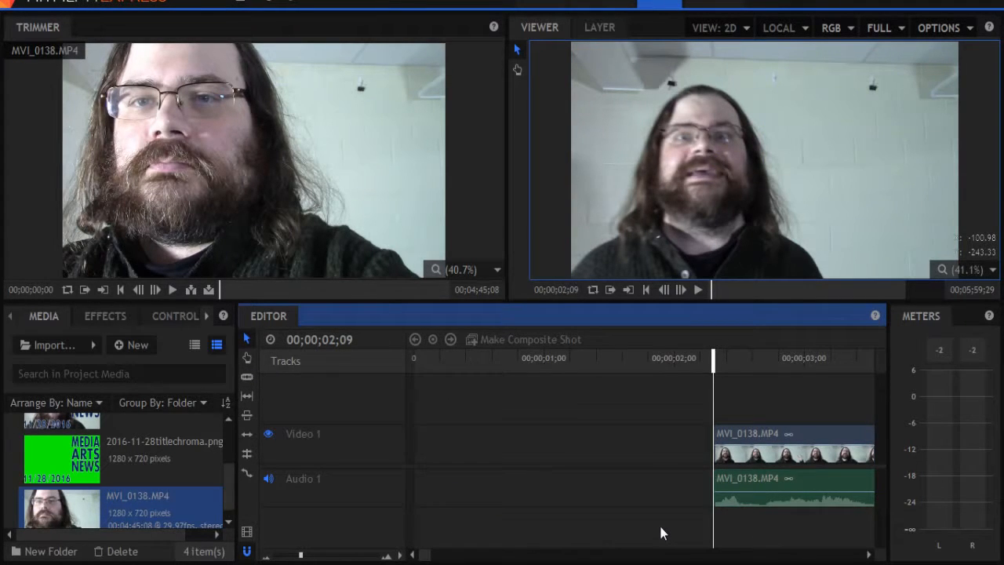
{"action": "left_click_drag", "start_coordinate": [776, 439], "coordinate": [427, 451]}
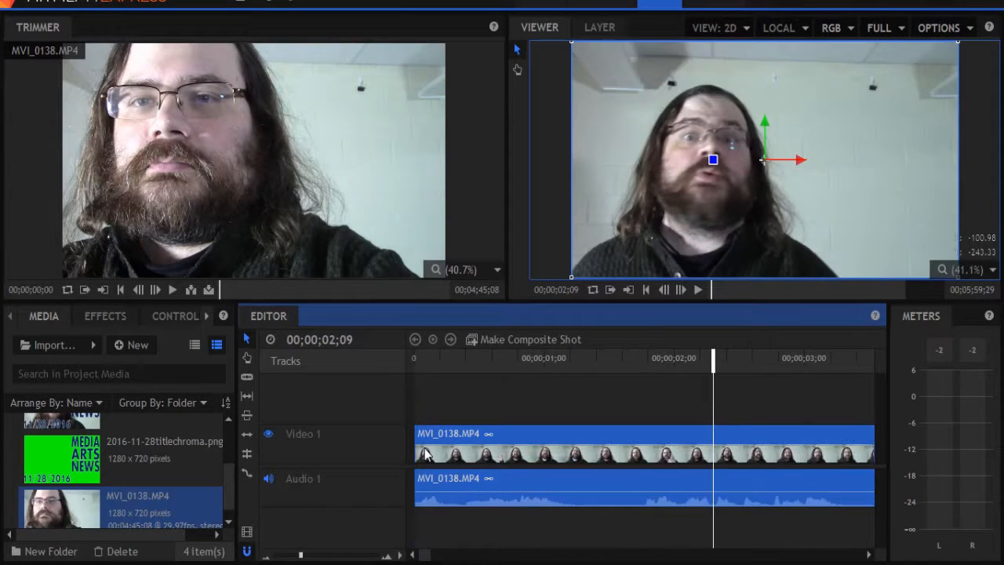
Place 2016-11-28title.png on a new Video 2 track above the footage.
{"action": "left_click_drag", "start_coordinate": [230, 480], "coordinate": [236, 421]}
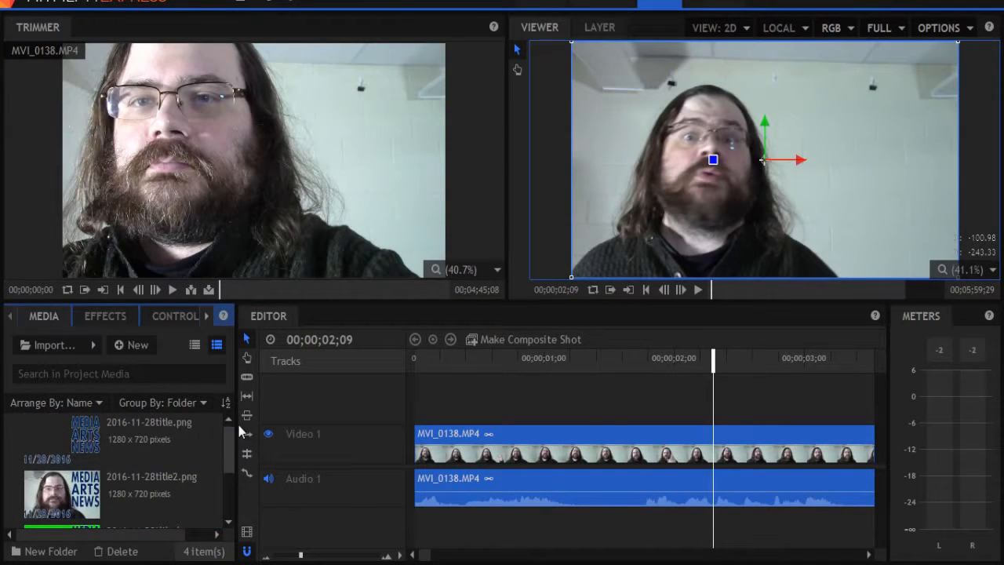
{"action": "left_click_drag", "start_coordinate": [51, 444], "coordinate": [418, 396]}
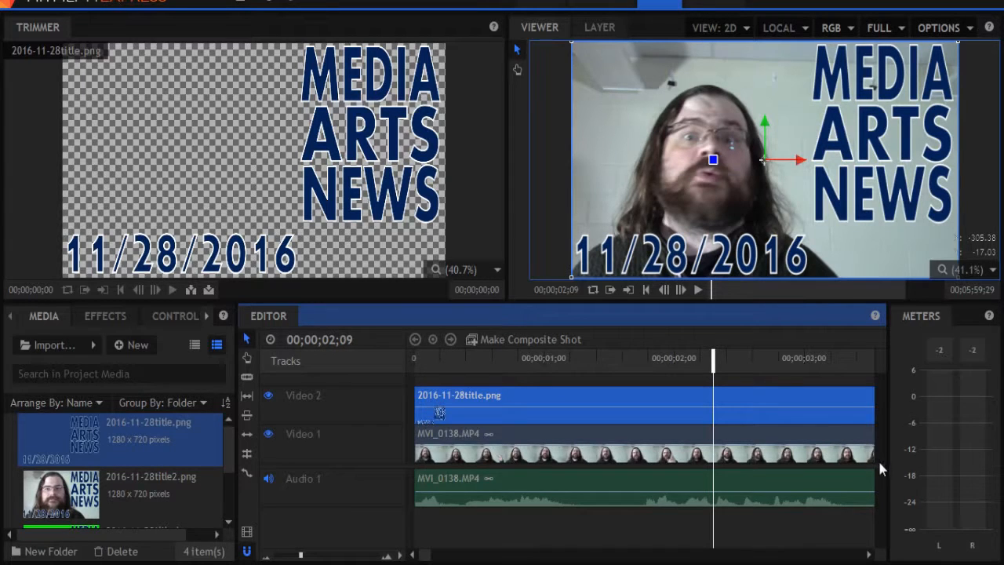
{"action": "left_click_drag", "start_coordinate": [880, 467], "coordinate": [883, 522]}
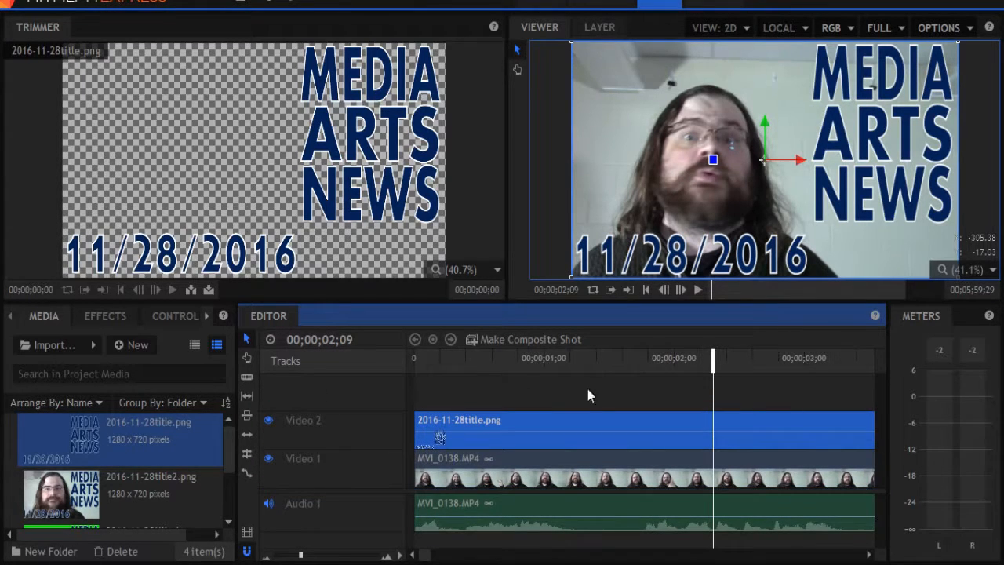
Lengthen the title graphic clip on Video 2 to about 6 seconds and scrub the playhead to preview the footage.
{"action": "left_click_drag", "start_coordinate": [300, 555], "coordinate": [285, 554]}
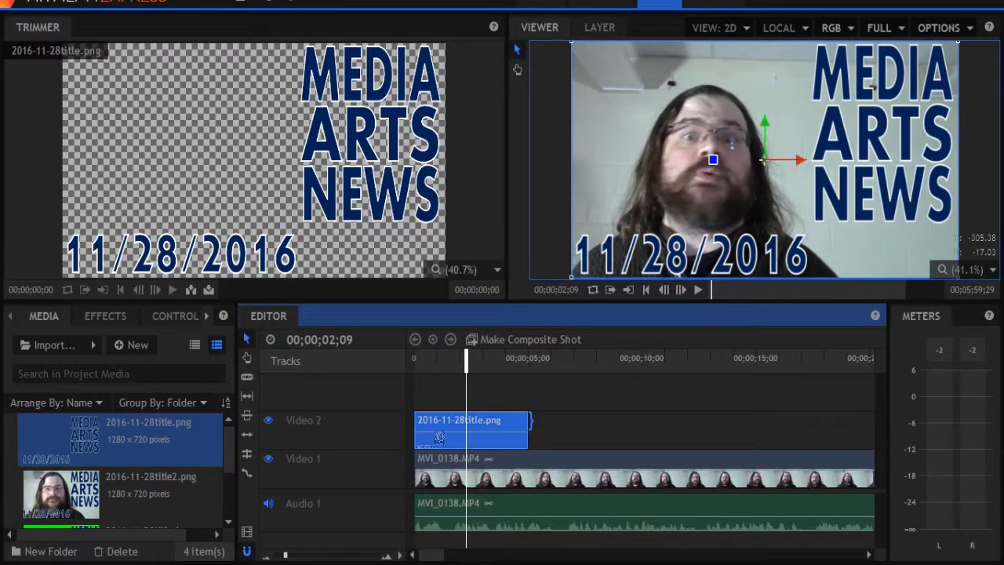
{"action": "left_click_drag", "start_coordinate": [528, 420], "coordinate": [547, 431]}
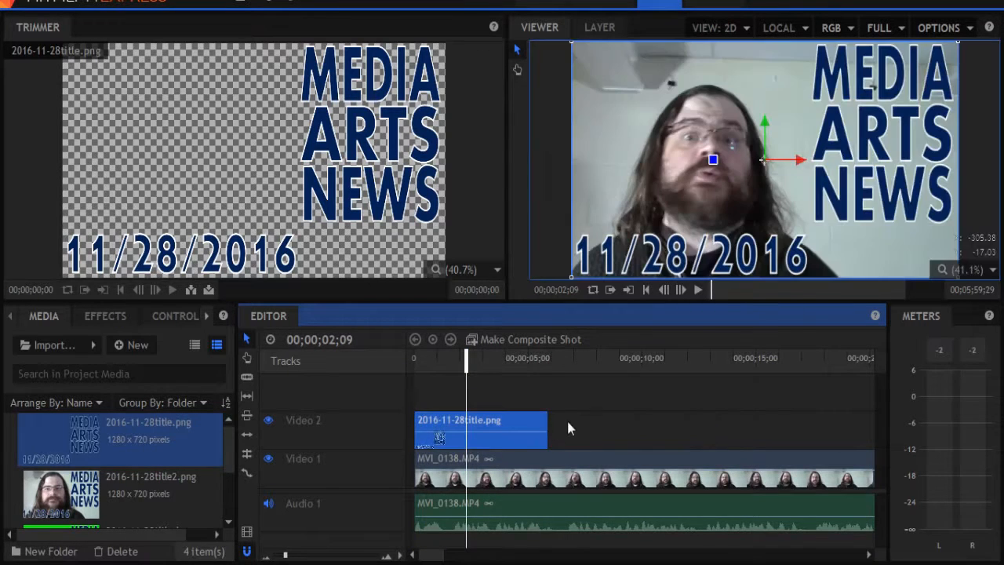
{"action": "left_click", "coordinate": [518, 360]}
{"action": "left_click", "coordinate": [570, 362]}
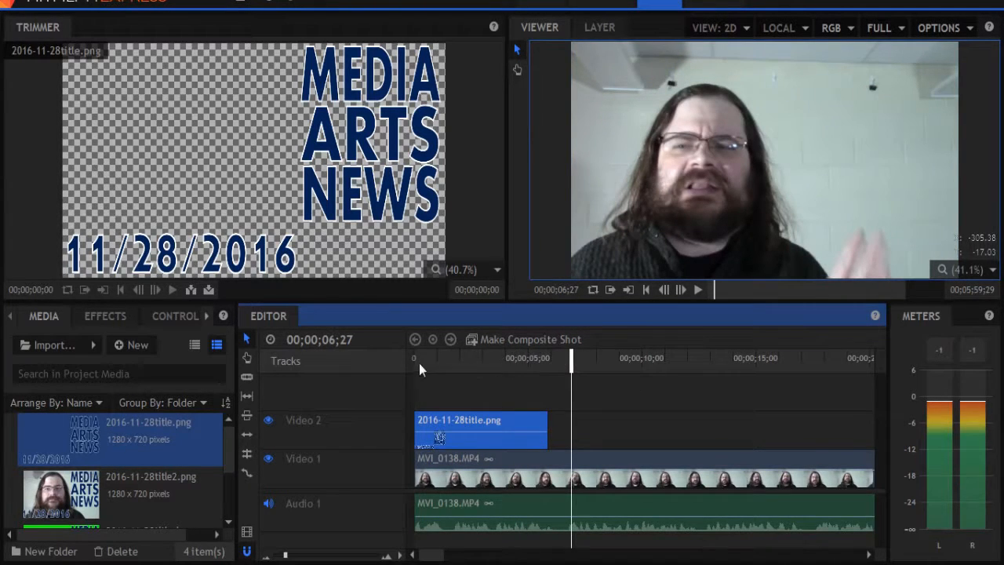
{"action": "left_click", "coordinate": [609, 360]}
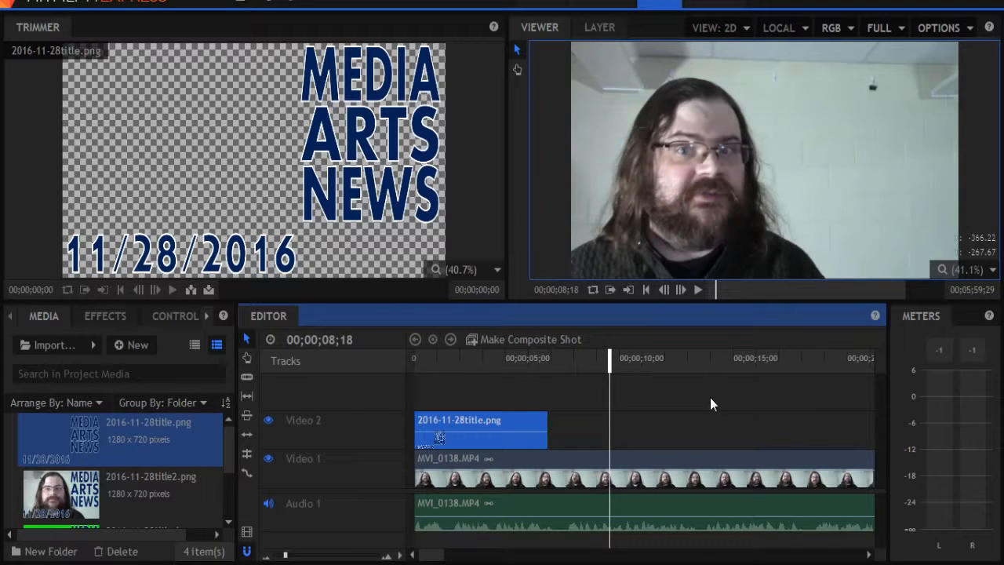
{"action": "left_click", "coordinate": [608, 398]}
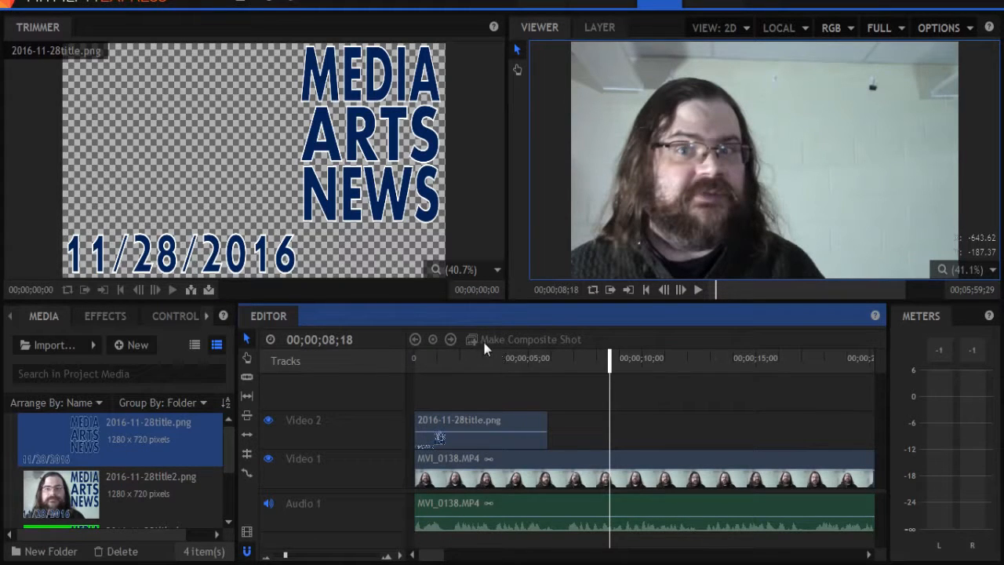
Create a new composite shot named title using the 720p HD @ NTSC 29.97 fps template.
{"action": "left_click", "coordinate": [138, 345]}
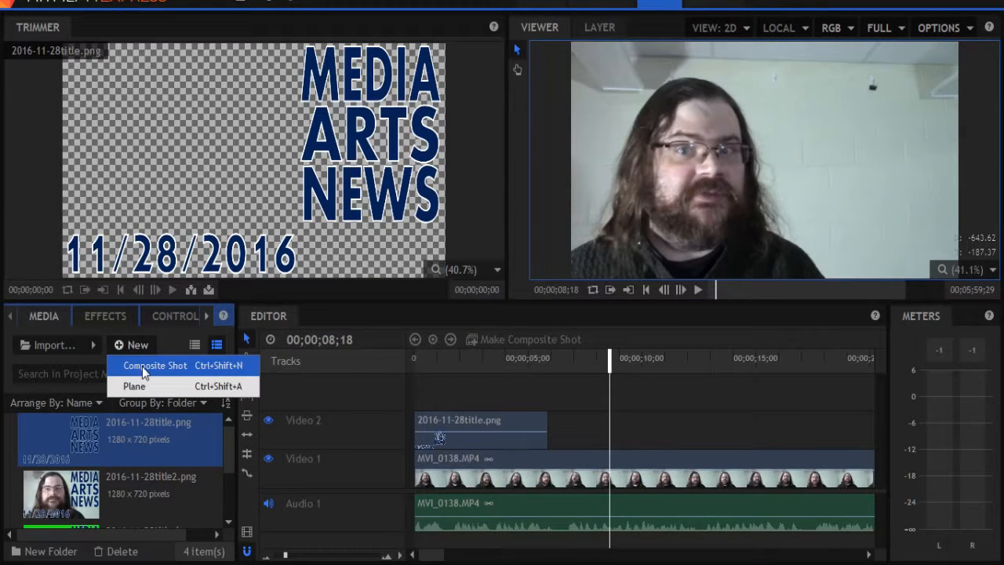
{"action": "left_click", "coordinate": [142, 366]}
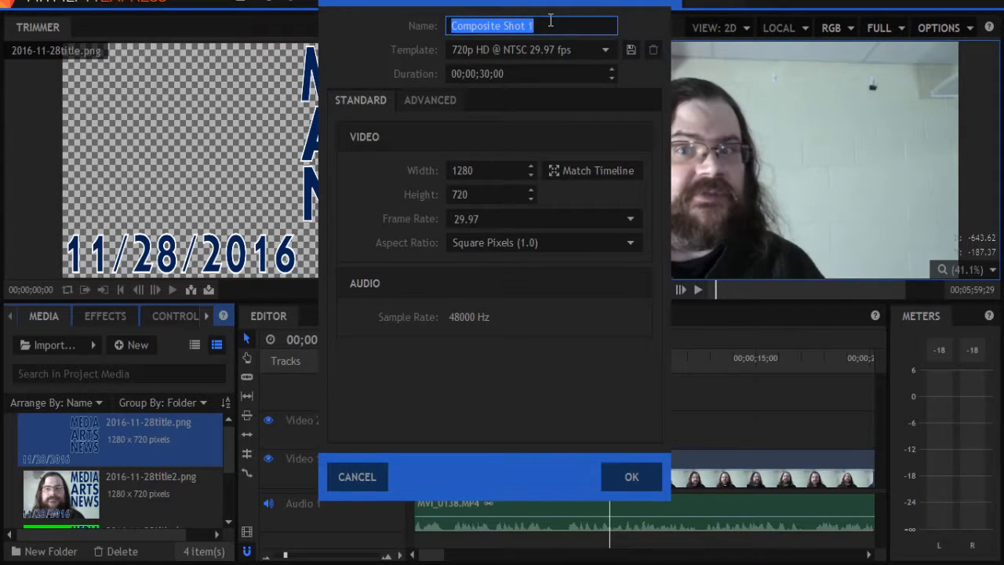
{"action": "type", "text": "title"}
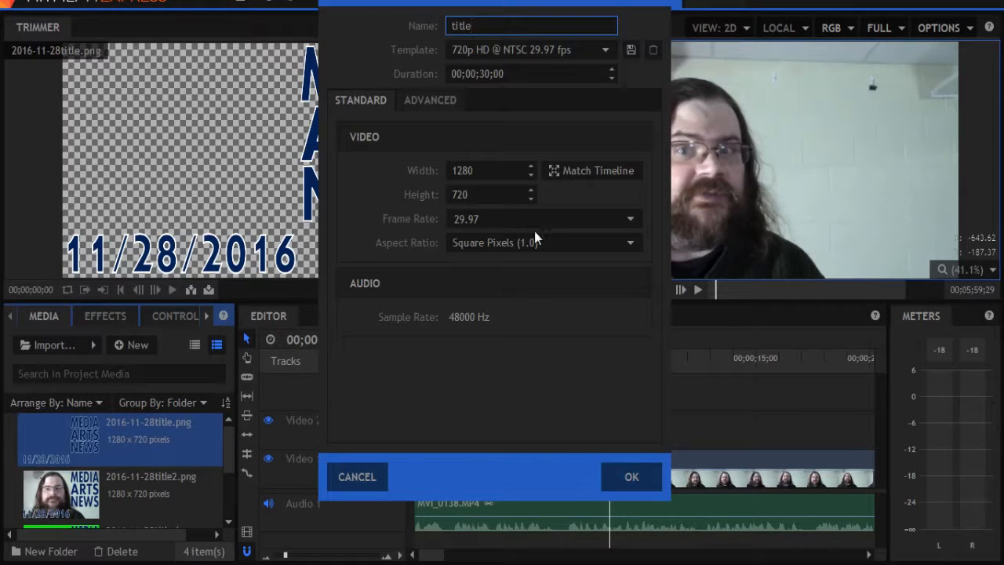
{"action": "left_click", "coordinate": [633, 478]}
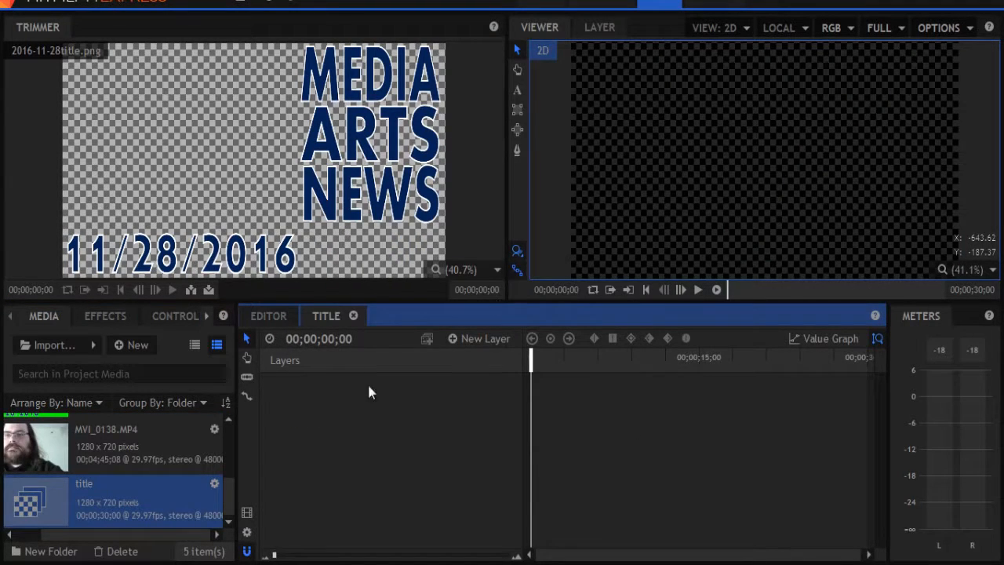
Add a new 400 by 400 text layer to the title composite shot.
{"action": "left_click", "coordinate": [263, 319]}
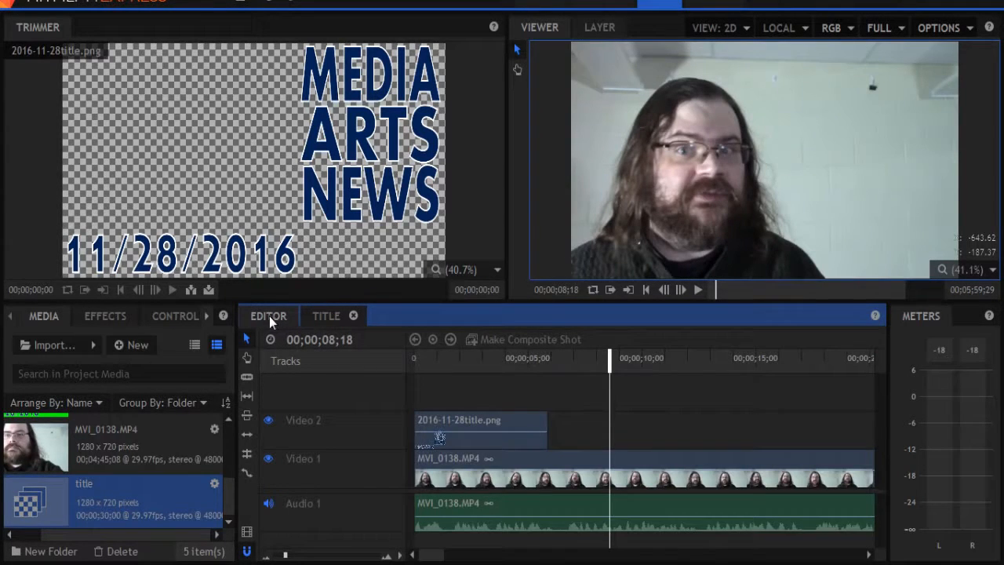
{"action": "left_click", "coordinate": [333, 315]}
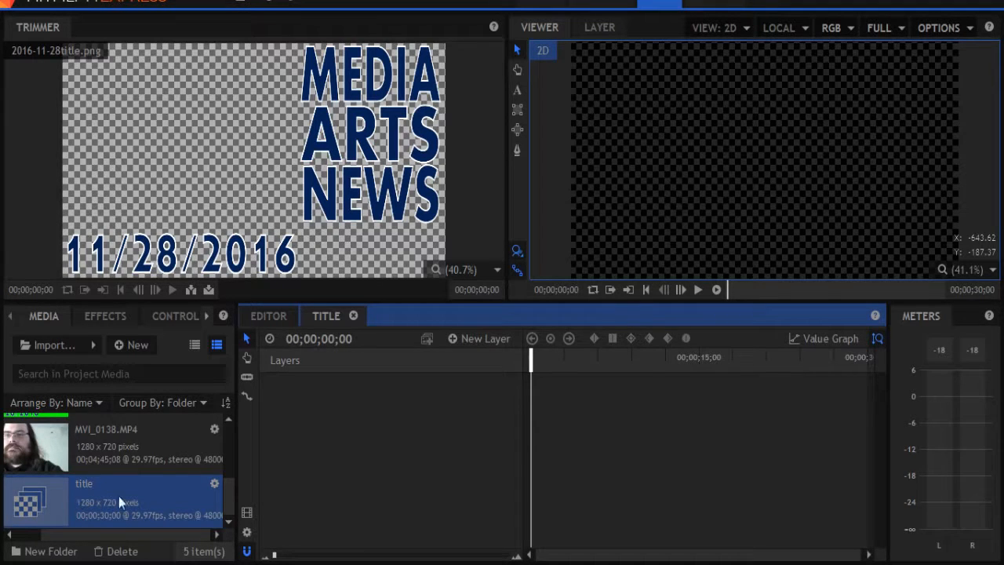
{"action": "right_click", "coordinate": [573, 399]}
{"action": "mouse_move", "coordinate": [642, 410]}
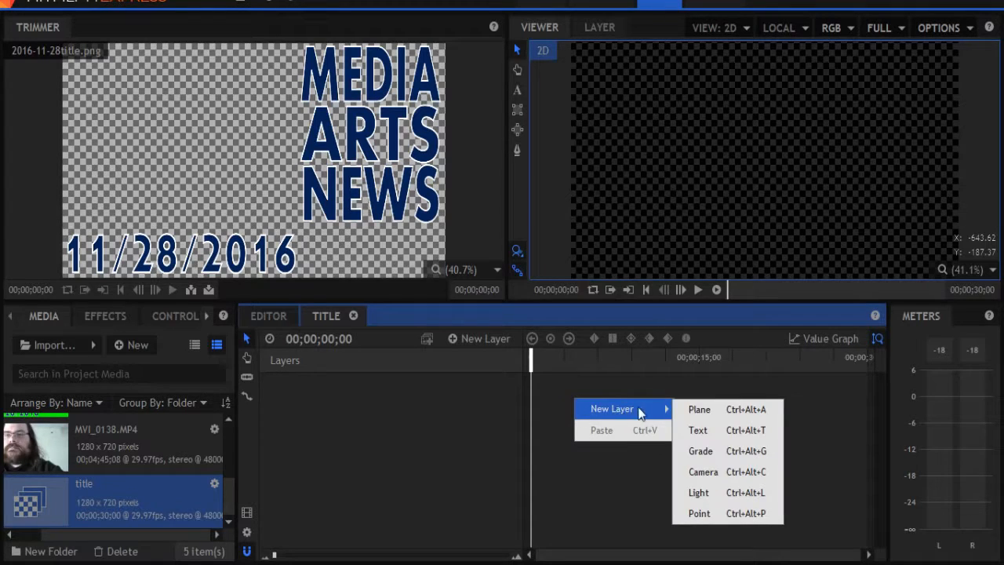
{"action": "left_click", "coordinate": [714, 428]}
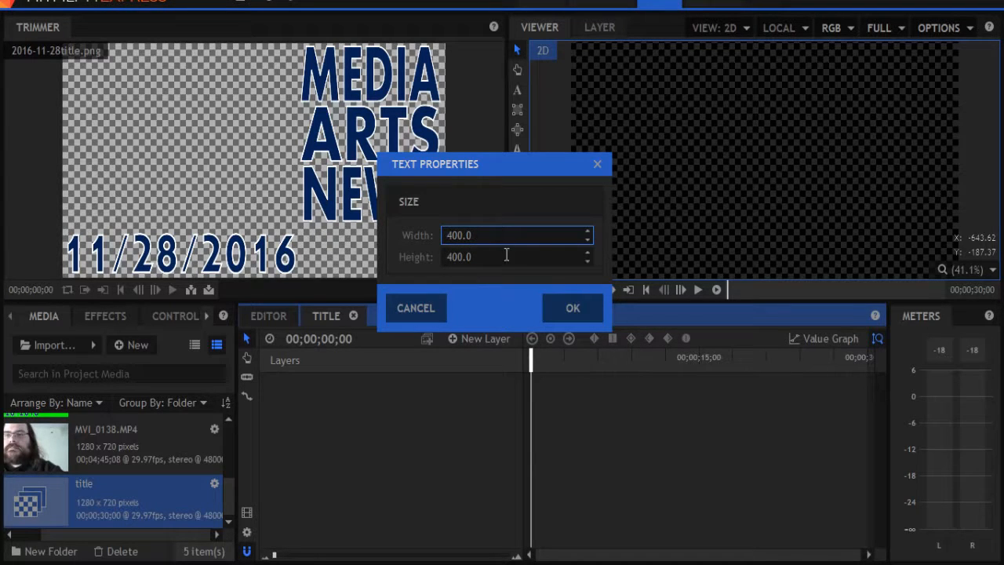
{"action": "left_click", "coordinate": [572, 309]}
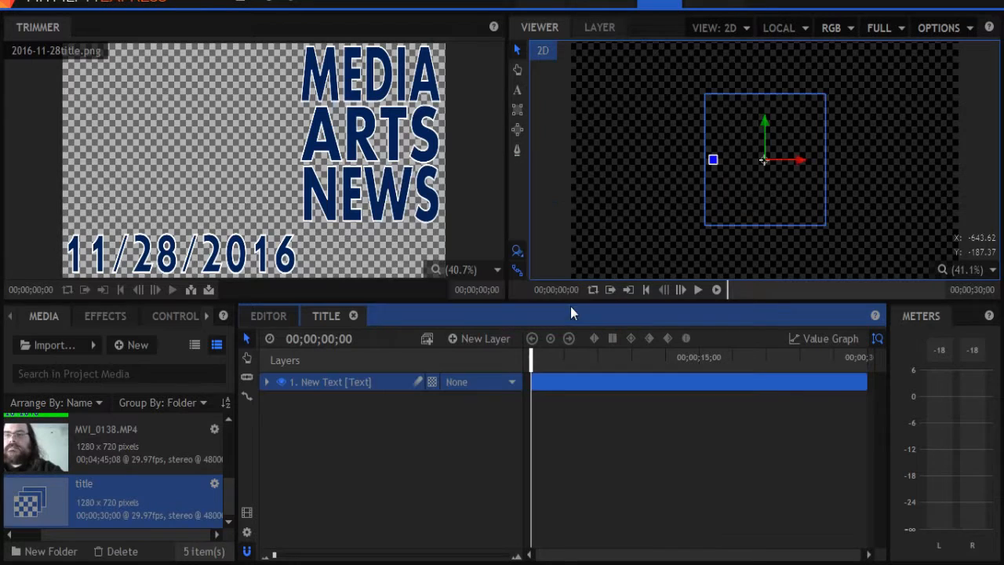
Enter the placeholder text vyu ivyuivghyi vghi in the new text box.
{"action": "double_click", "coordinate": [738, 120]}
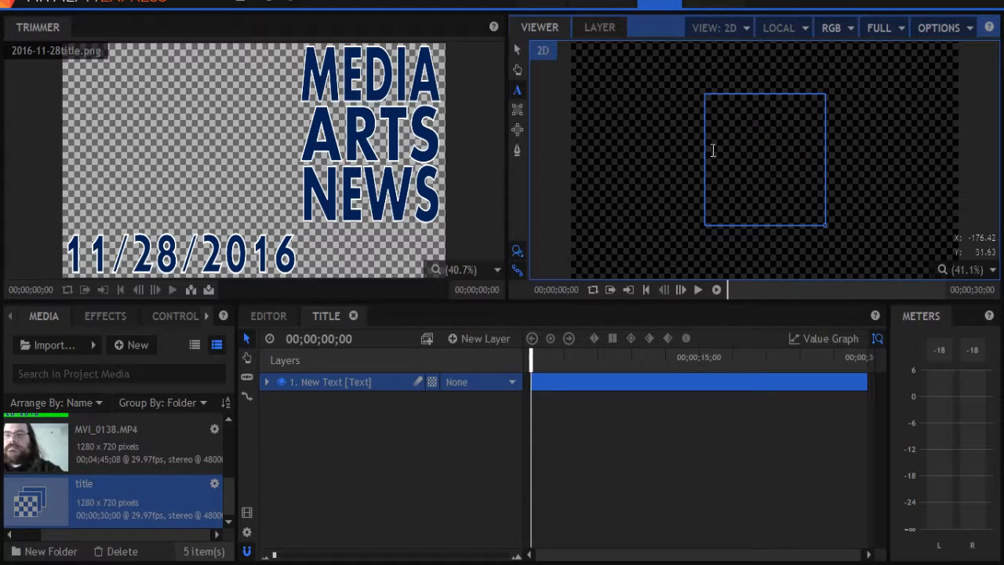
{"action": "type", "text": "vyu ivyuivghyi vghi"}
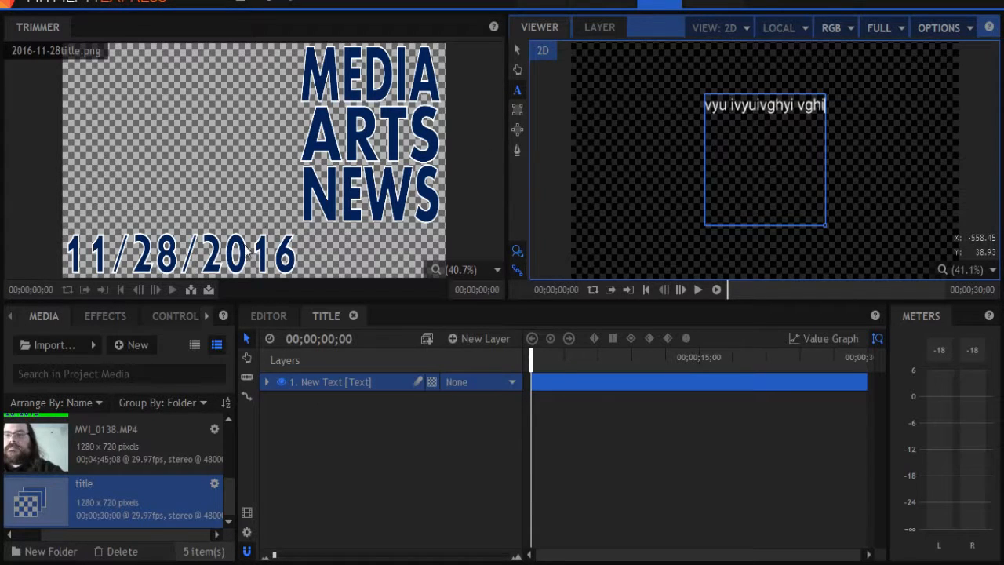
Select all of the text layer's text and set its font to Jokerman.
{"action": "left_click", "coordinate": [204, 319]}
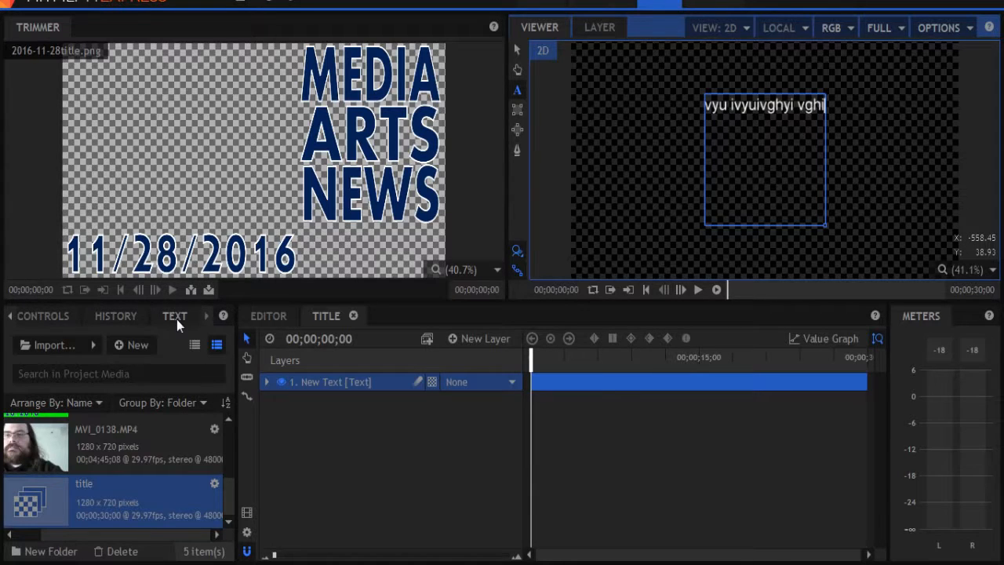
{"action": "left_click", "coordinate": [176, 317]}
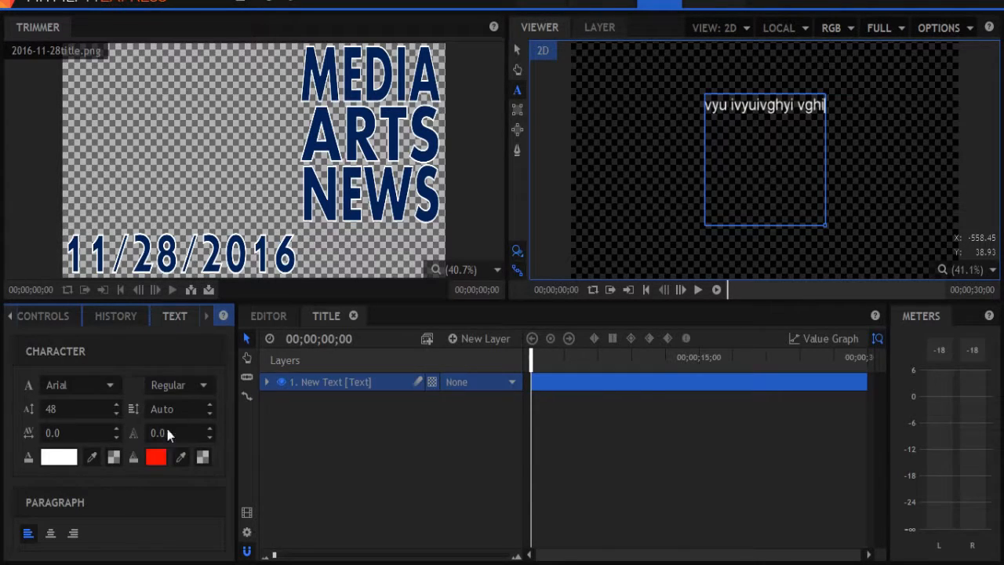
{"action": "left_click", "coordinate": [758, 108]}
{"action": "double_click", "coordinate": [758, 108]}
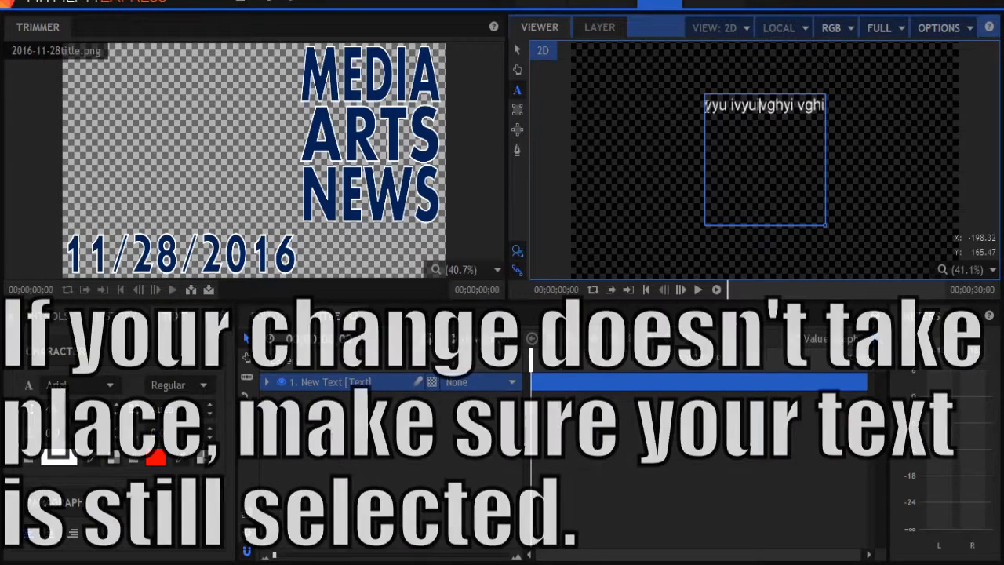
{"action": "left_click_drag", "start_coordinate": [706, 108], "coordinate": [845, 108]}
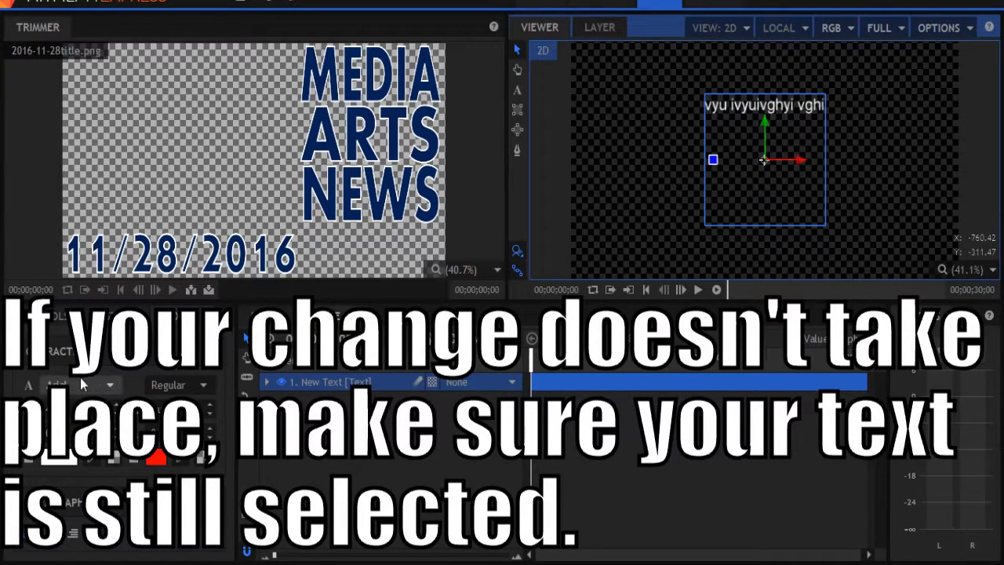
{"action": "left_click", "coordinate": [110, 384]}
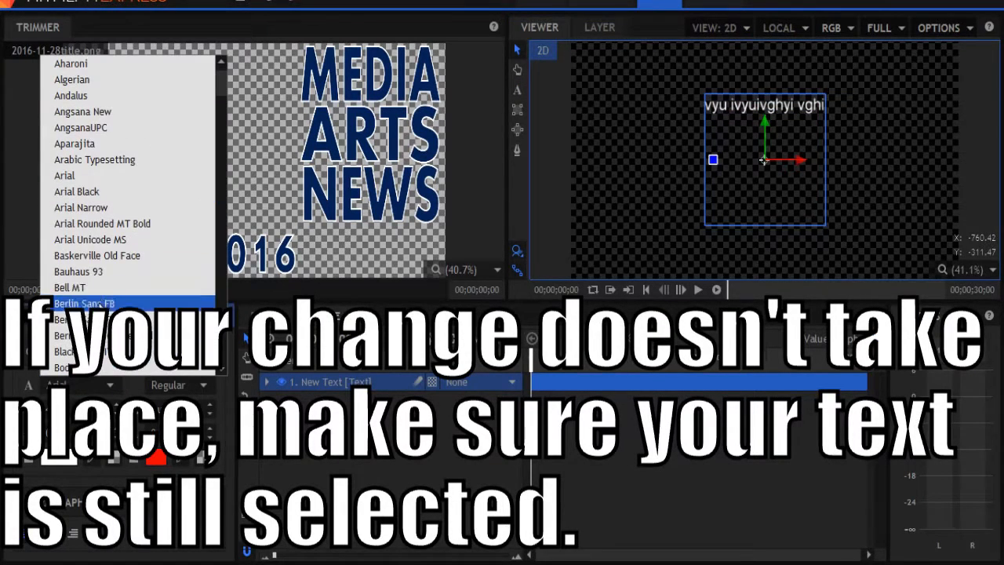
{"action": "left_click", "coordinate": [84, 303]}
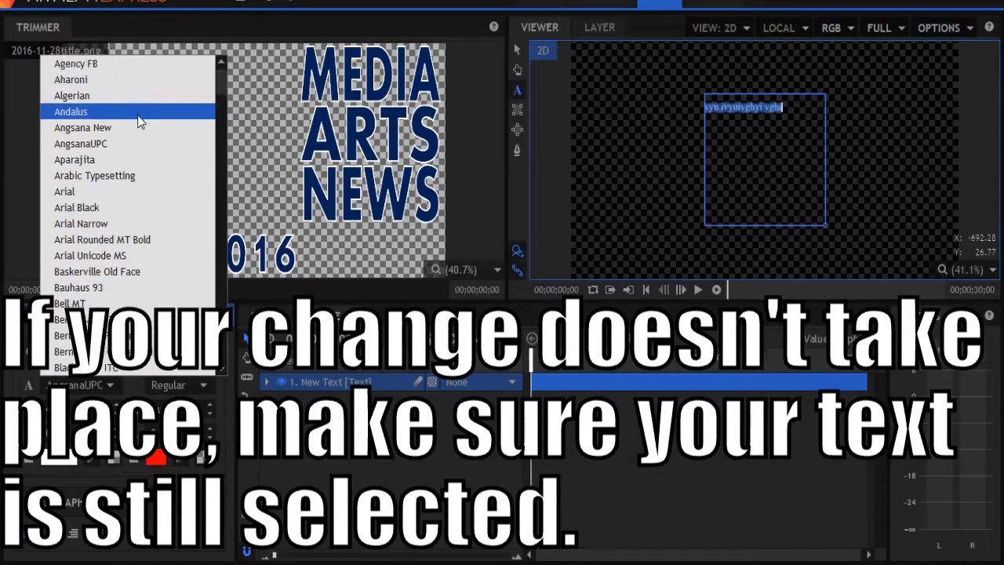
{"action": "scroll", "coordinate": [133, 297], "scroll_direction": "down", "scroll_amount": 6}
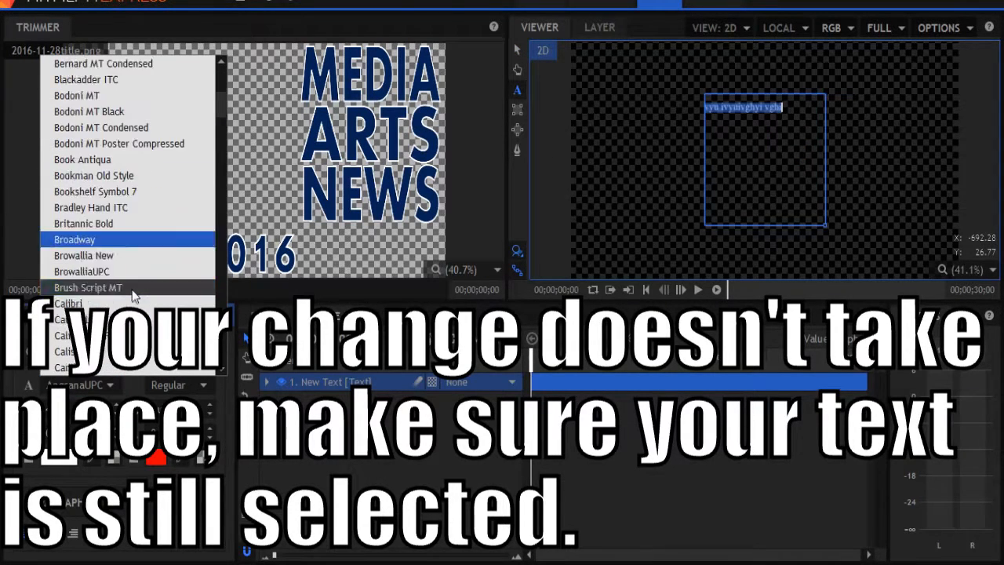
{"action": "scroll", "coordinate": [133, 297], "scroll_direction": "down", "scroll_amount": 2}
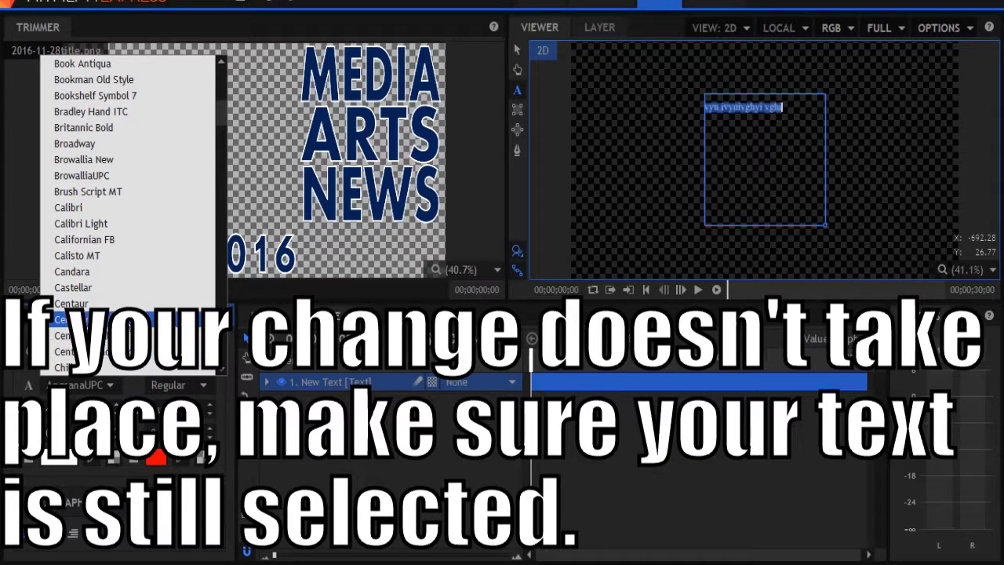
{"action": "left_click", "coordinate": [118, 334]}
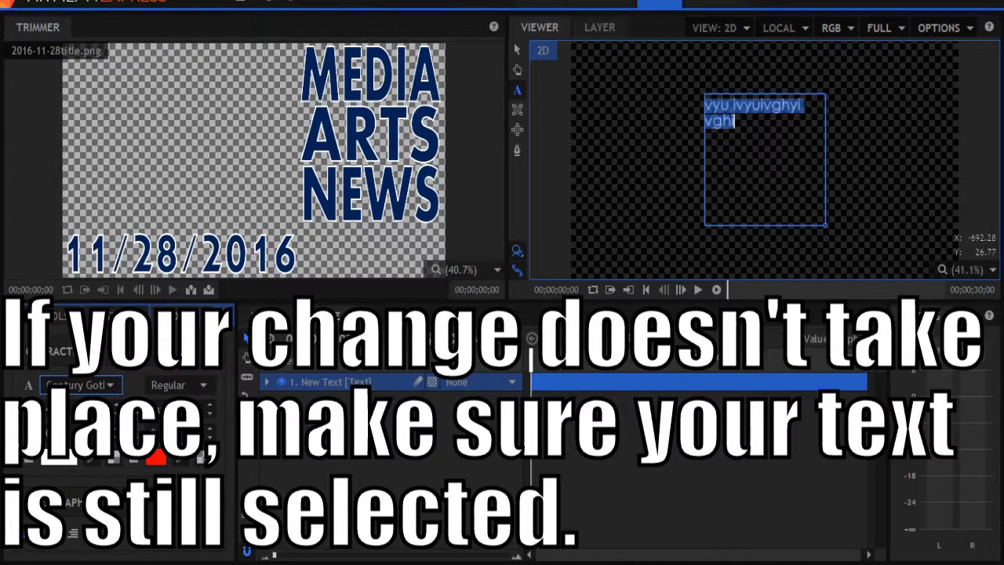
{"action": "left_click", "coordinate": [110, 384]}
{"action": "scroll", "coordinate": [147, 297], "scroll_direction": "down", "scroll_amount": 7}
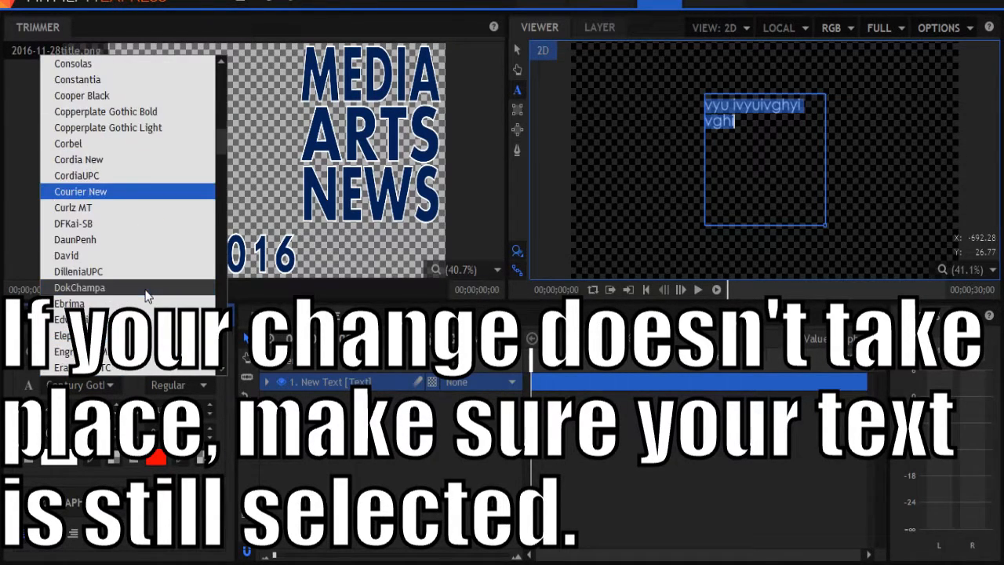
{"action": "scroll", "coordinate": [147, 296], "scroll_direction": "down", "scroll_amount": 6}
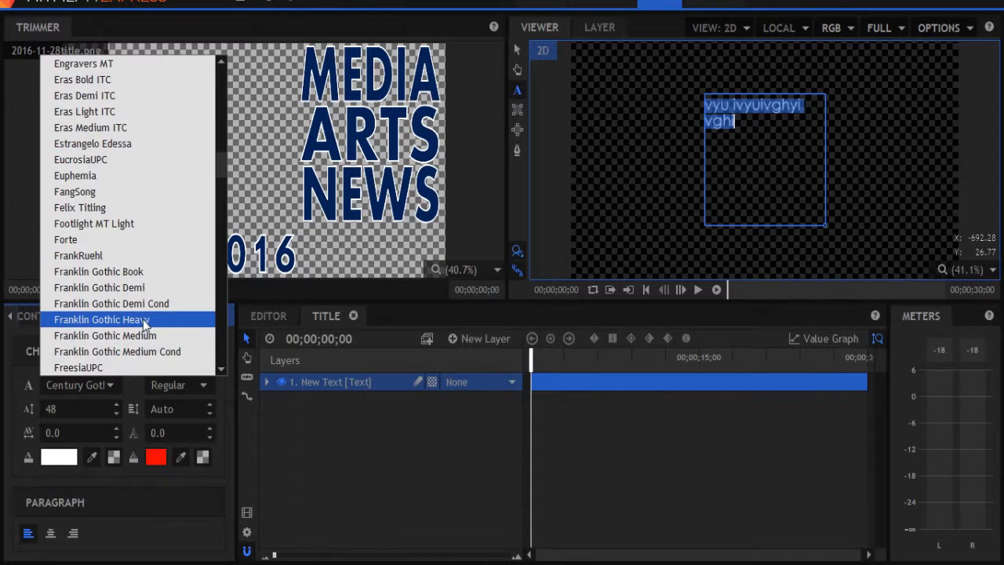
{"action": "scroll", "coordinate": [143, 323], "scroll_direction": "down", "scroll_amount": 20}
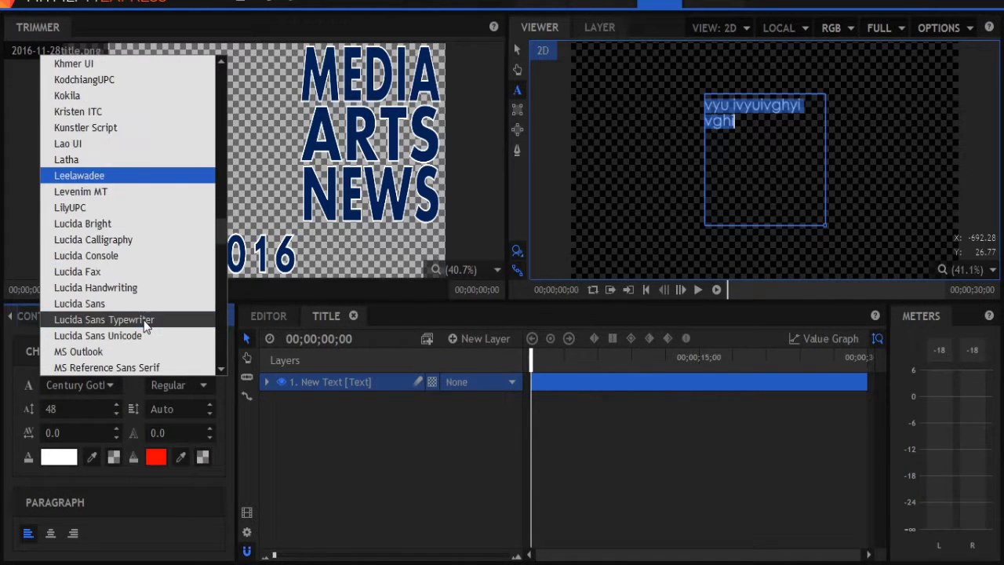
{"action": "scroll", "coordinate": [145, 323], "scroll_direction": "down", "scroll_amount": 2}
{"action": "scroll", "coordinate": [131, 274], "scroll_direction": "up", "scroll_amount": 3}
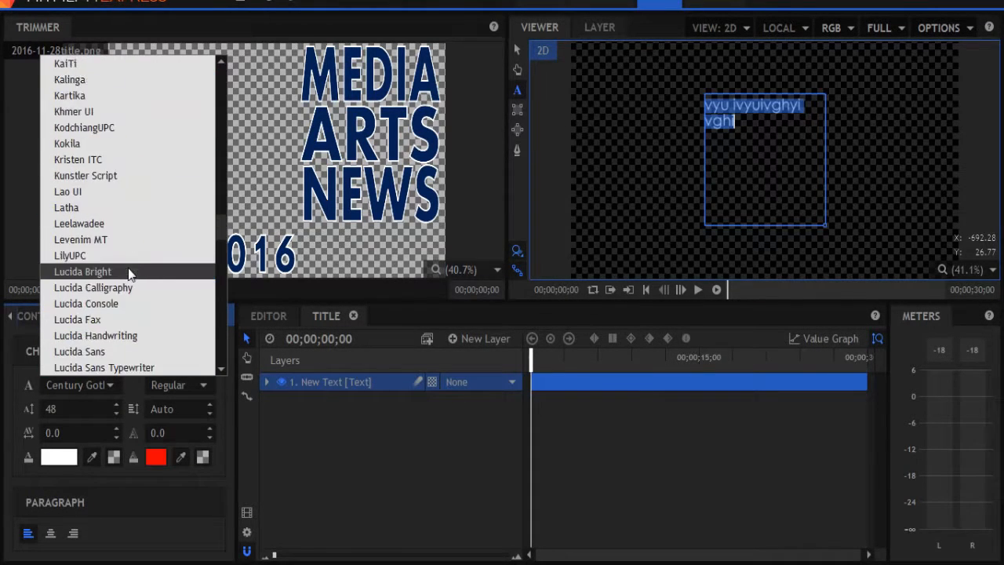
{"action": "scroll", "coordinate": [130, 273], "scroll_direction": "up", "scroll_amount": 2}
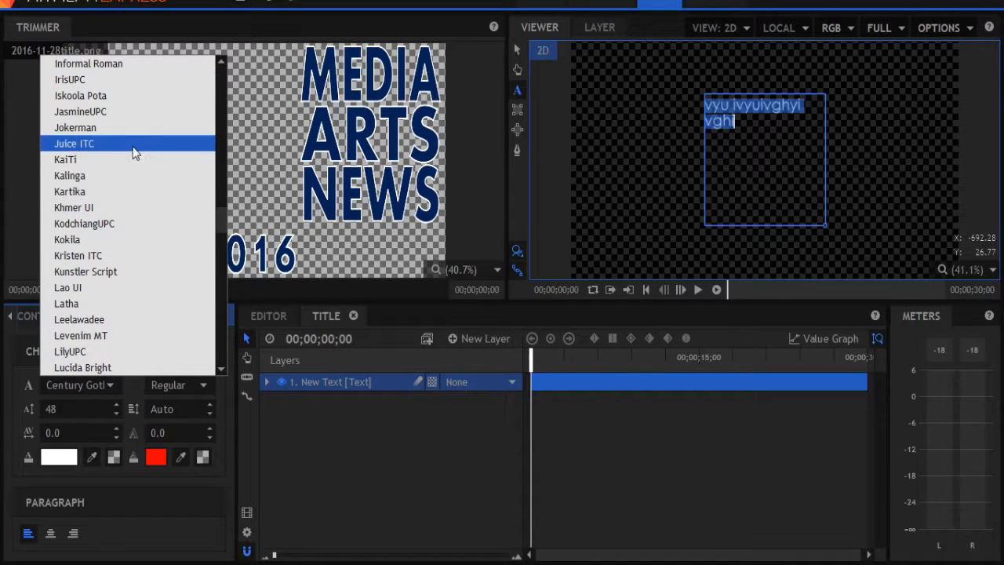
{"action": "left_click", "coordinate": [140, 129]}
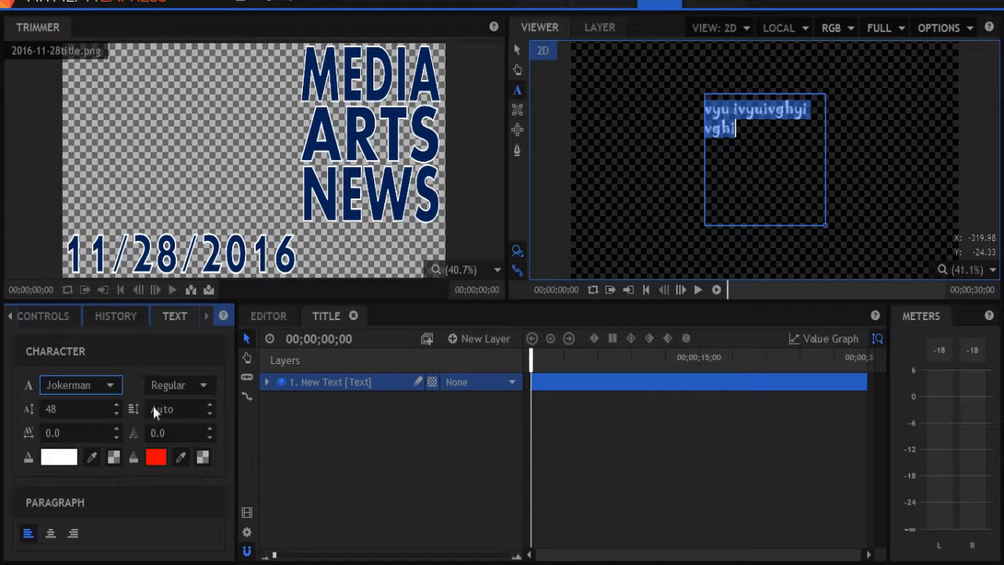
Set the font size to 72 and sample the title graphic's navy blue as the text fill colour.
{"action": "left_click", "coordinate": [118, 405]}
{"action": "left_click", "coordinate": [118, 404]}
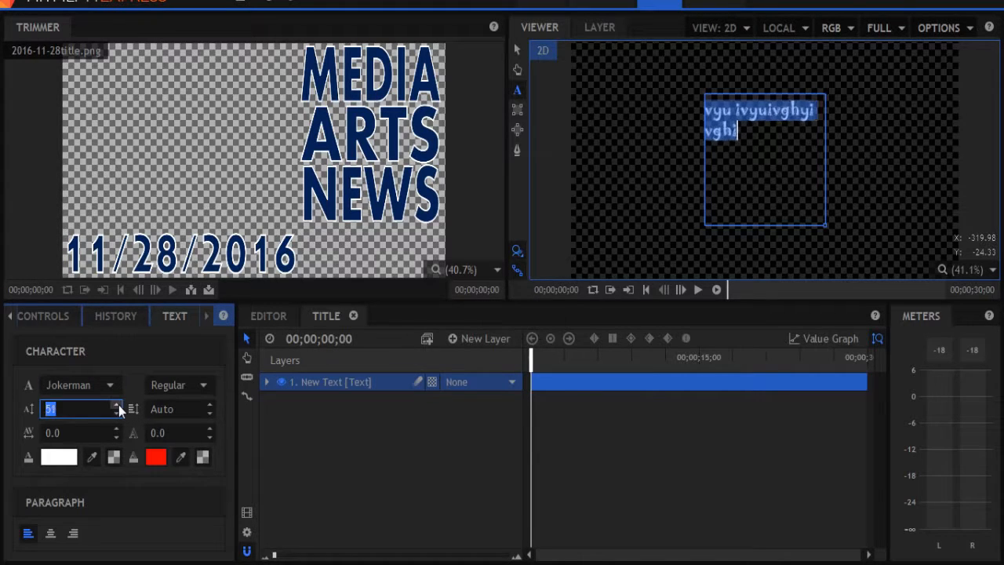
{"action": "left_click", "coordinate": [118, 405]}
{"action": "left_click", "coordinate": [118, 405]}
{"action": "left_click", "coordinate": [118, 405]}
{"action": "left_click", "coordinate": [118, 404]}
{"action": "left_click", "coordinate": [118, 404]}
{"action": "left_click", "coordinate": [118, 404]}
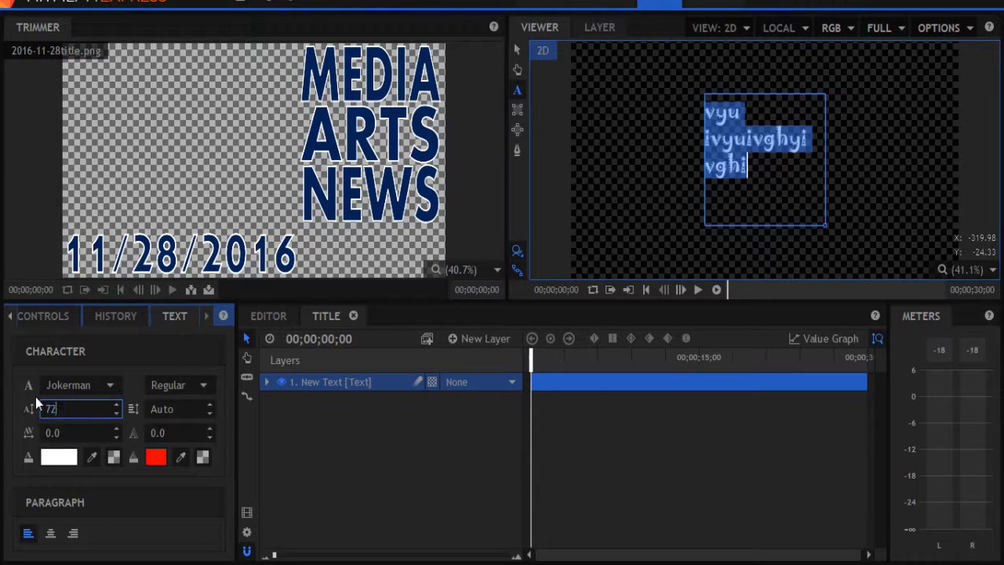
{"action": "key", "text": "Return"}
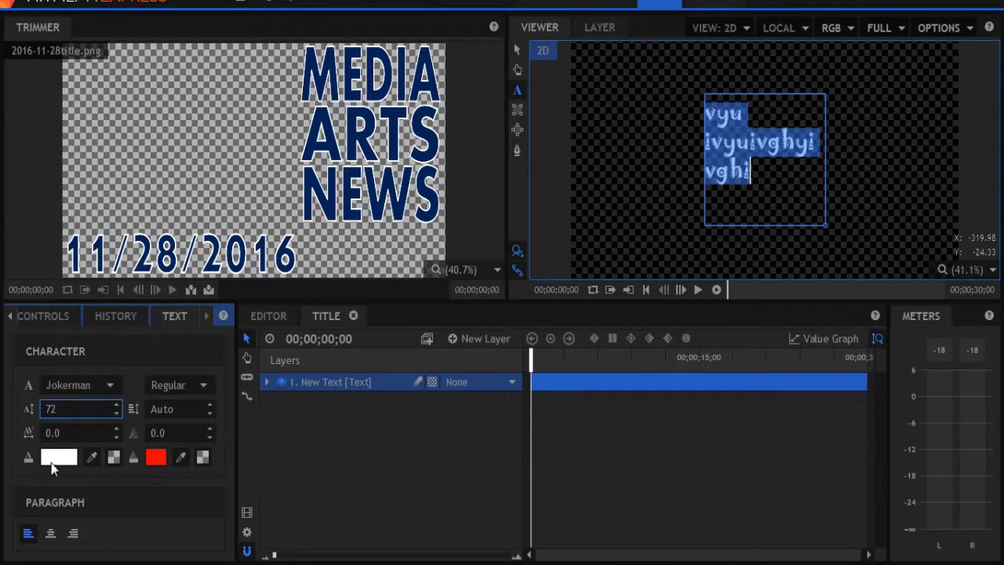
{"action": "left_click", "coordinate": [93, 457]}
{"action": "left_click", "coordinate": [91, 458]}
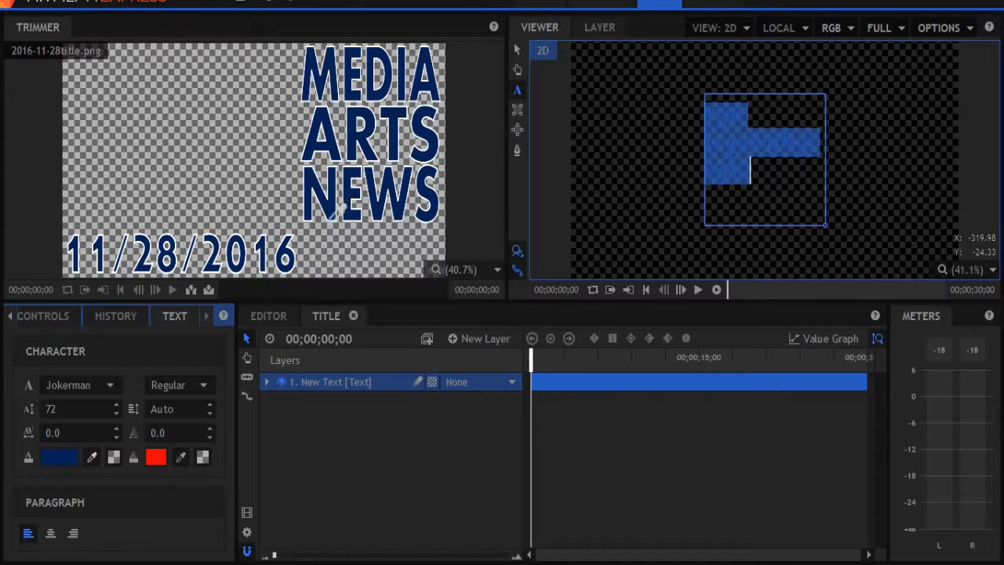
Set the text layer's stroke colour to white.
{"action": "left_click", "coordinate": [333, 208]}
{"action": "left_click", "coordinate": [414, 469]}
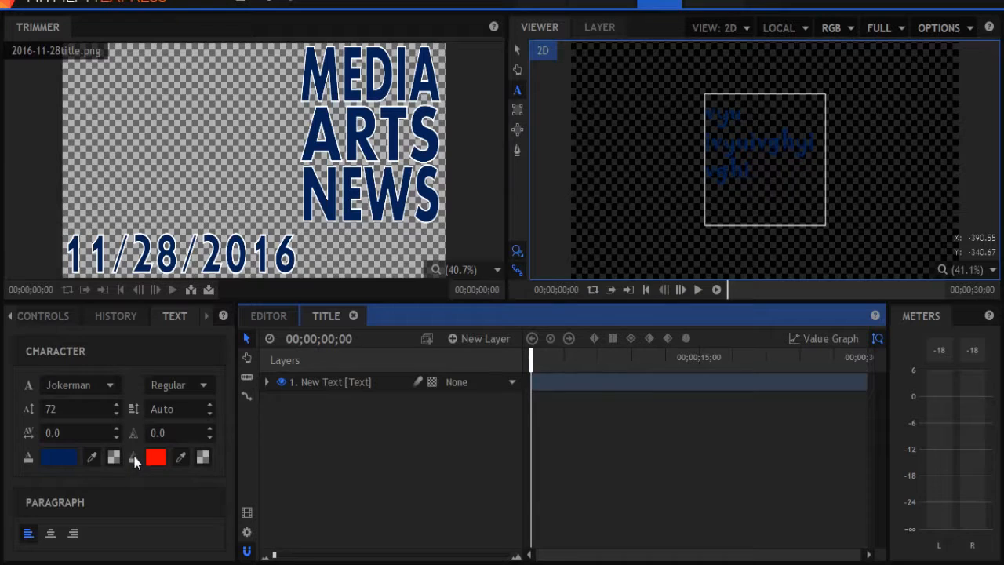
{"action": "left_click", "coordinate": [154, 457]}
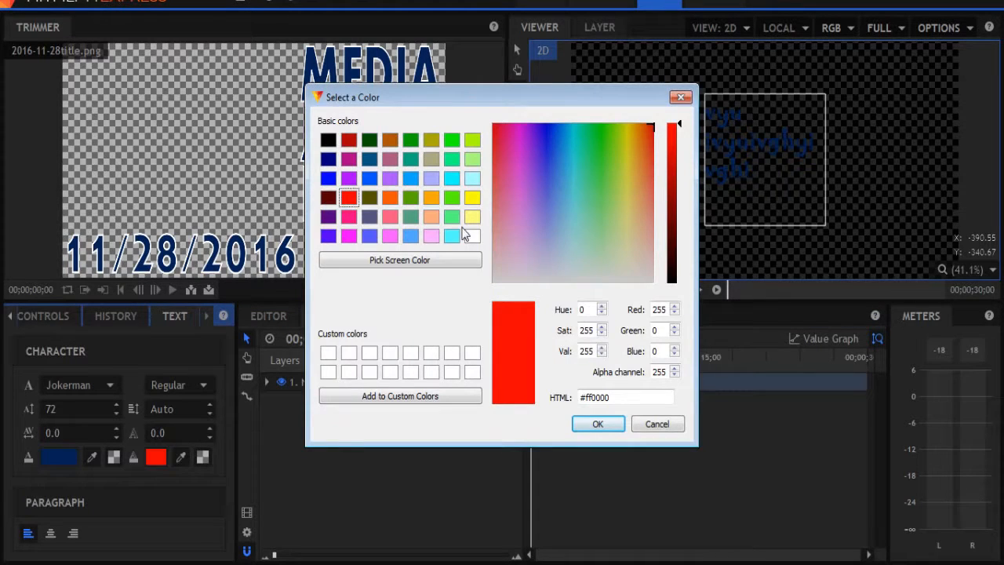
{"action": "left_click", "coordinate": [473, 237]}
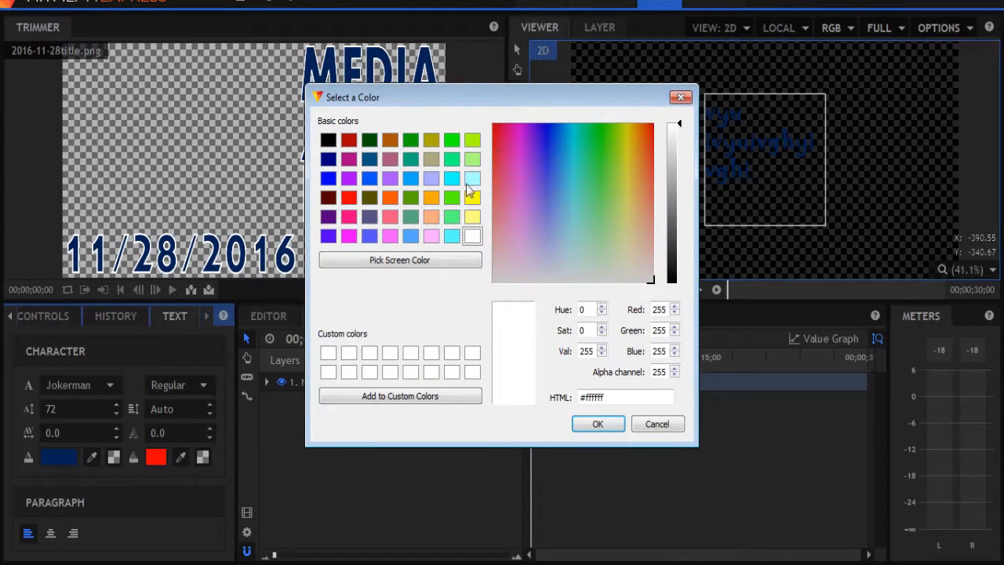
{"action": "left_click", "coordinate": [588, 424]}
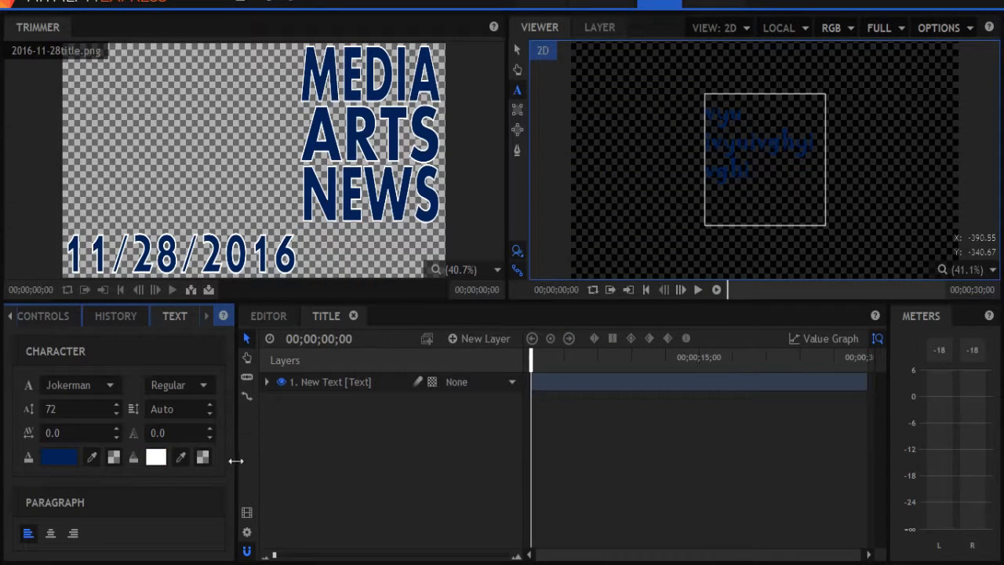
Set the text stroke width to 3.
{"action": "left_click", "coordinate": [147, 436]}
{"action": "type", "text": "5.0"}
{"action": "key", "text": "Return"}
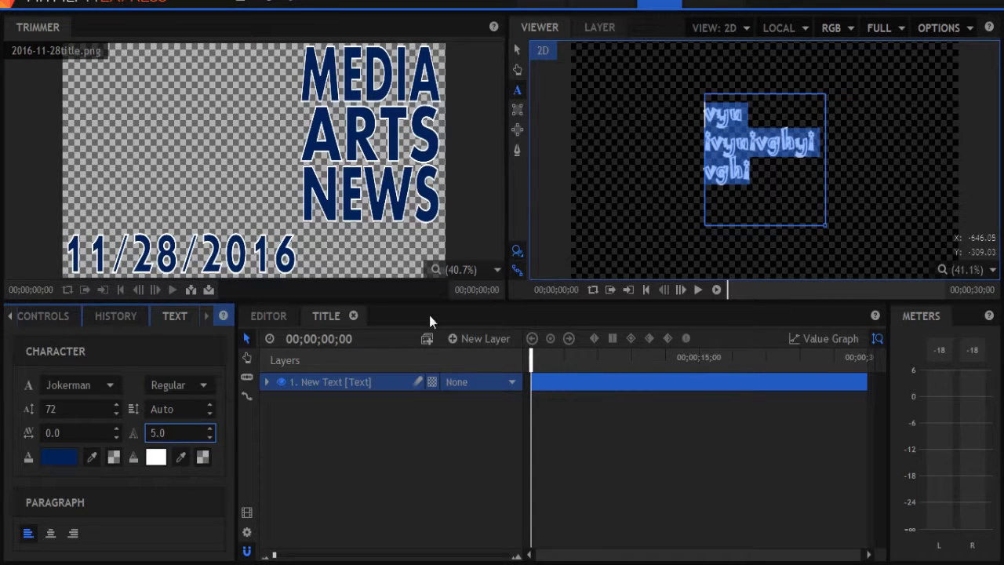
{"action": "left_click", "coordinate": [174, 437]}
{"action": "type", "text": "3"}
{"action": "key", "text": "Return"}
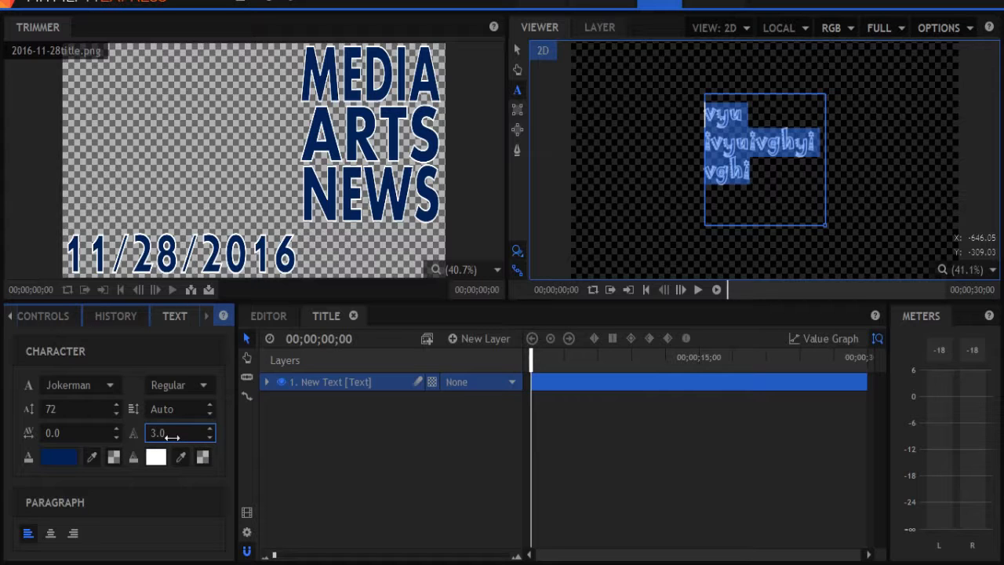
Place the title composite shot on the Video 2 track right after the title graphic in the editor timeline.
{"action": "left_click", "coordinate": [672, 173]}
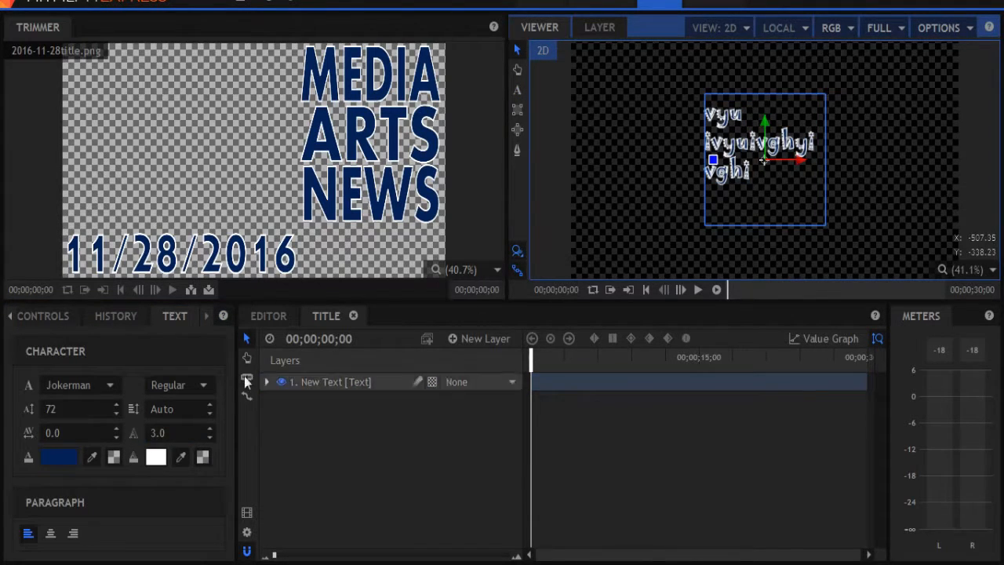
{"action": "left_click", "coordinate": [10, 317]}
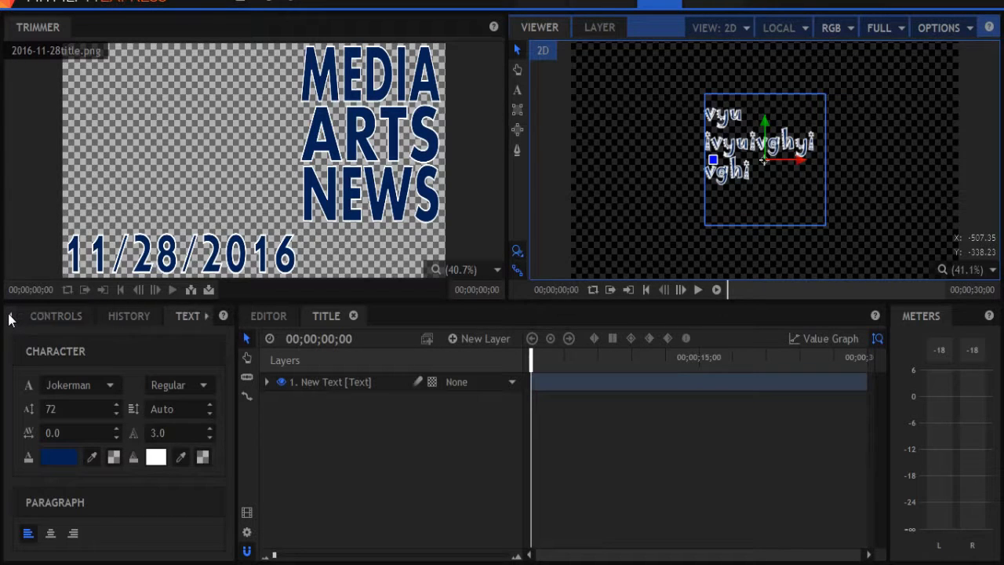
{"action": "left_click", "coordinate": [34, 315]}
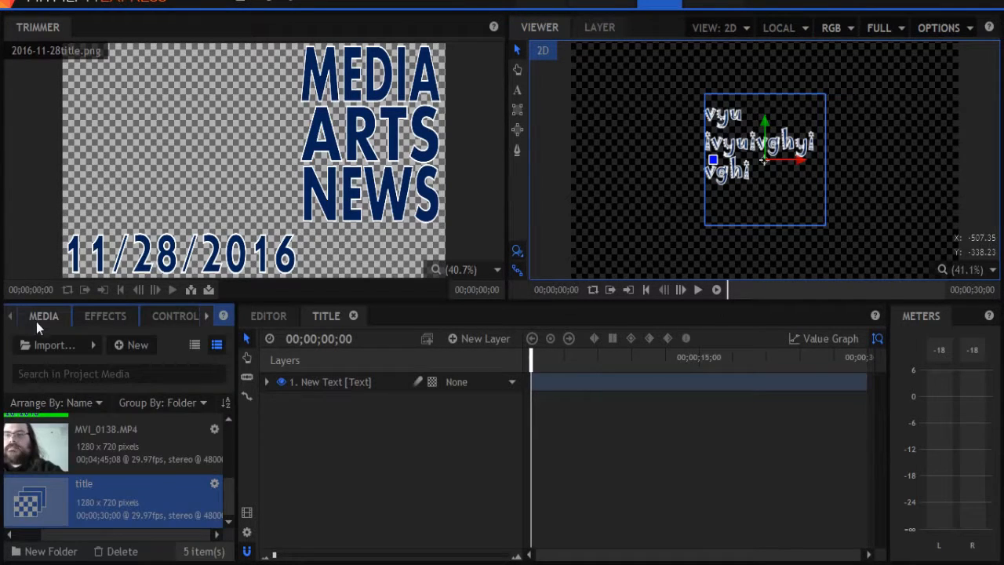
{"action": "left_click", "coordinate": [259, 315]}
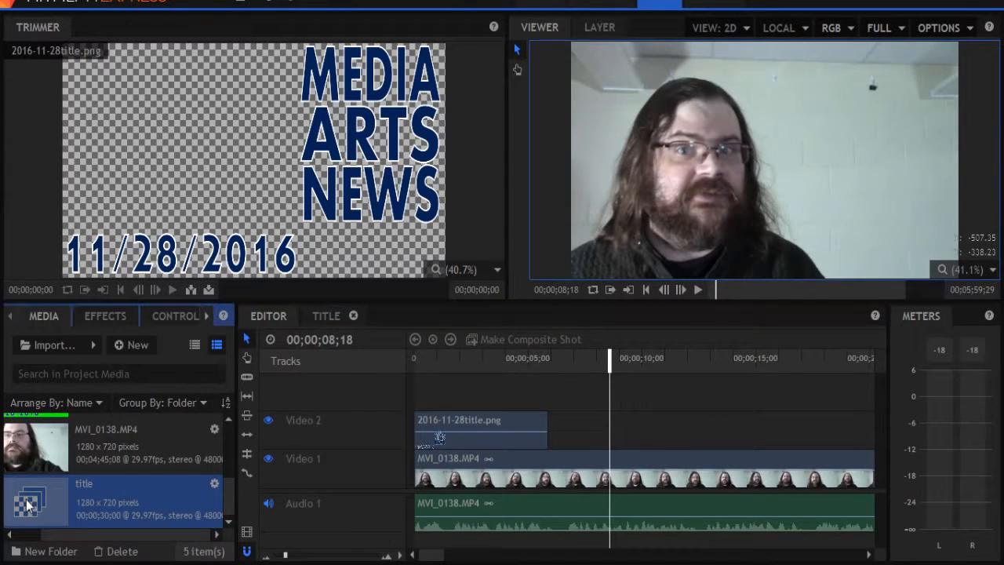
{"action": "left_click_drag", "start_coordinate": [32, 505], "coordinate": [548, 441]}
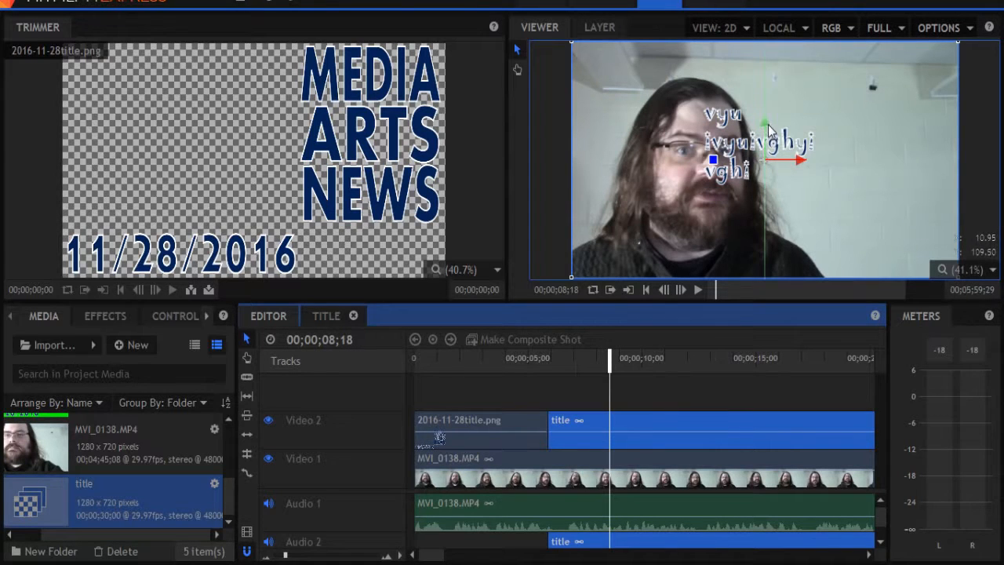
Move the text title toward the upper right of the frame and rotate it to a diagonal angle.
{"action": "left_click_drag", "start_coordinate": [766, 123], "coordinate": [910, 202]}
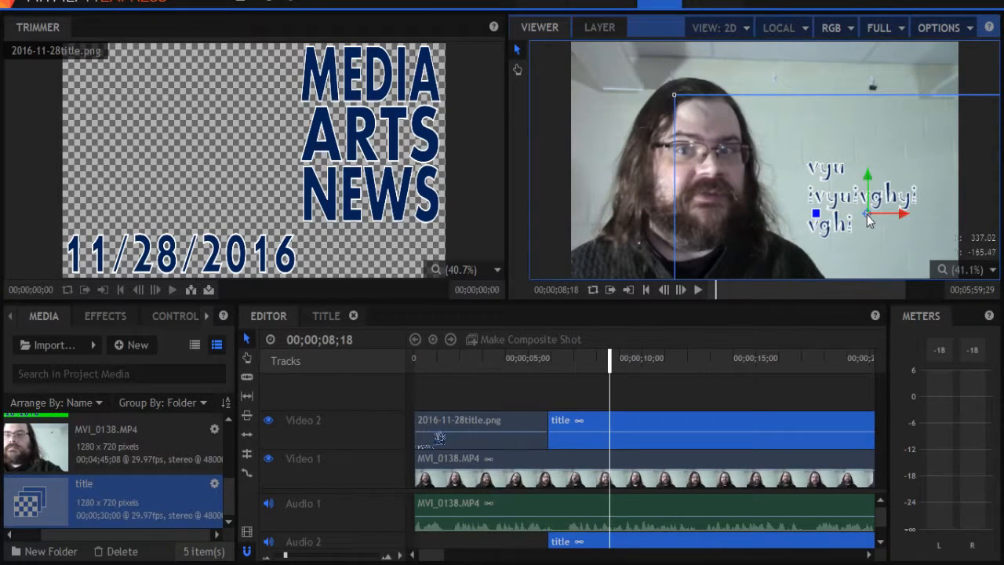
{"action": "left_click_drag", "start_coordinate": [867, 219], "coordinate": [886, 117]}
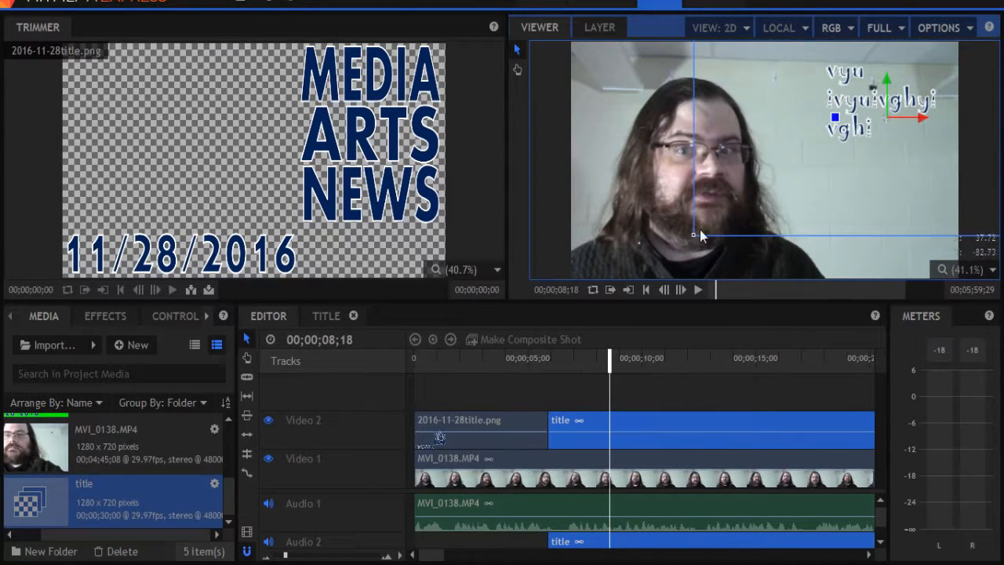
{"action": "left_click_drag", "start_coordinate": [693, 234], "coordinate": [656, 265]}
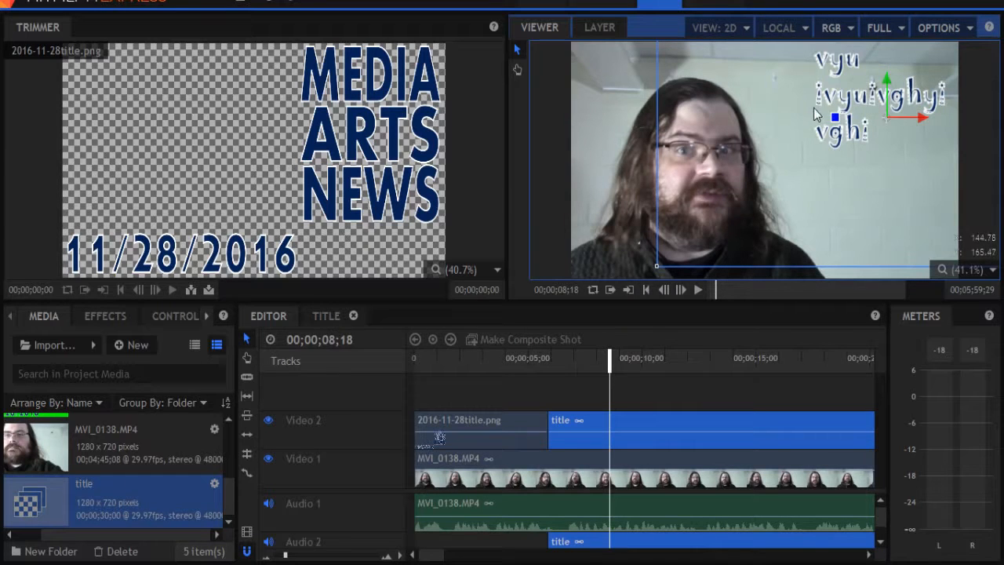
{"action": "left_click_drag", "start_coordinate": [885, 116], "coordinate": [855, 188]}
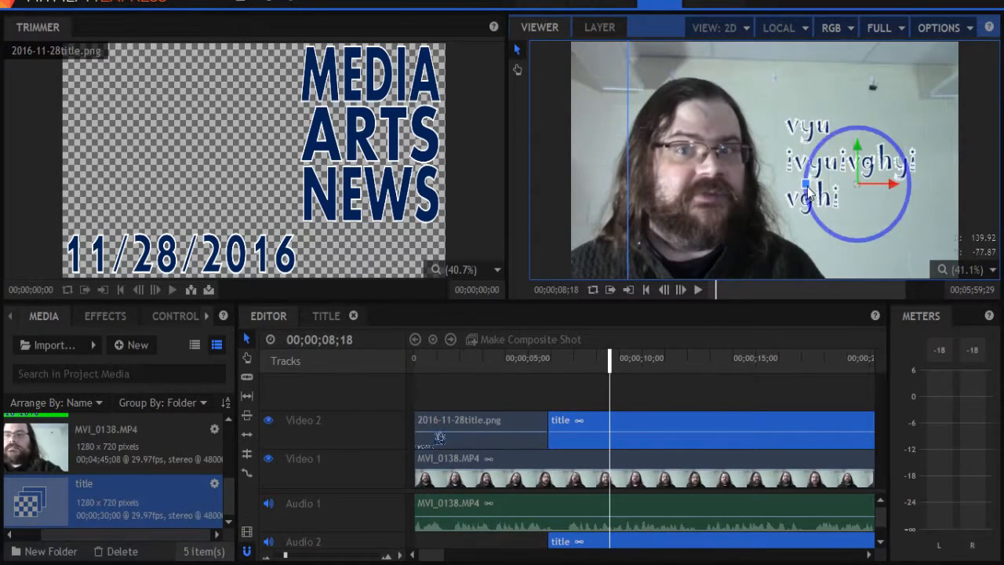
{"action": "left_click_drag", "start_coordinate": [806, 183], "coordinate": [806, 135]}
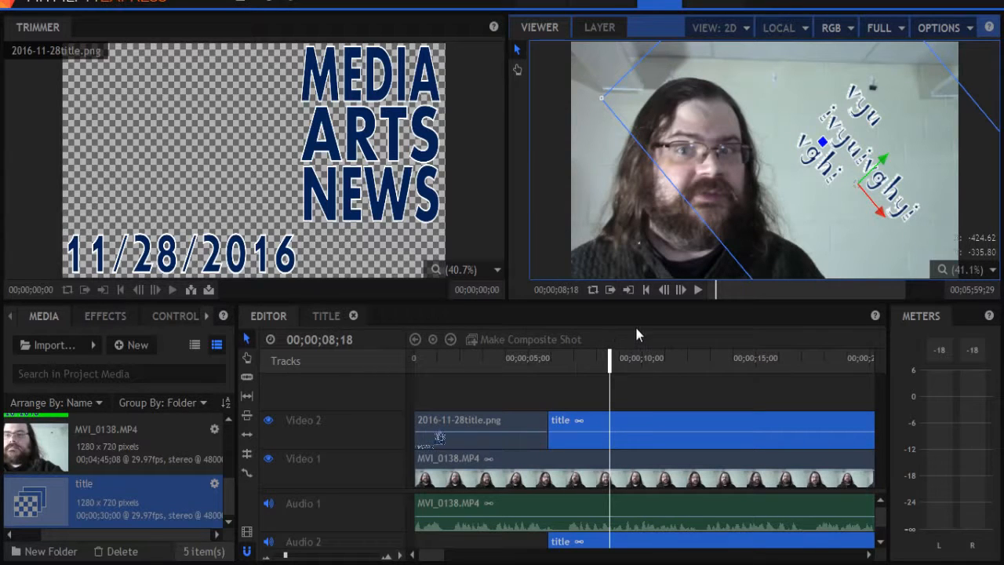
{"action": "left_click", "coordinate": [650, 374]}
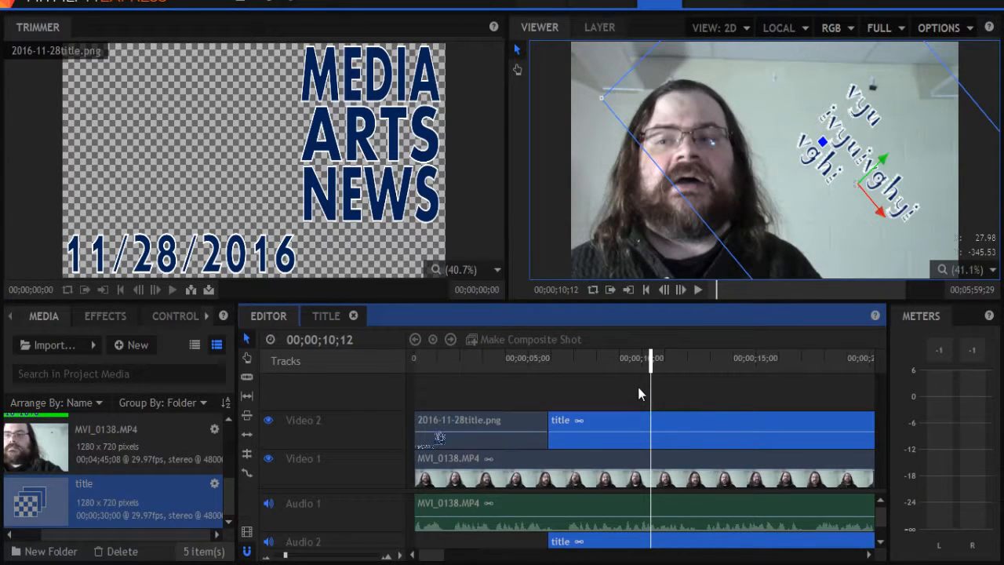
Open the export settings, choose the MP4 format, and start an export before cancelling the save dialog.
{"action": "left_click", "coordinate": [722, 2]}
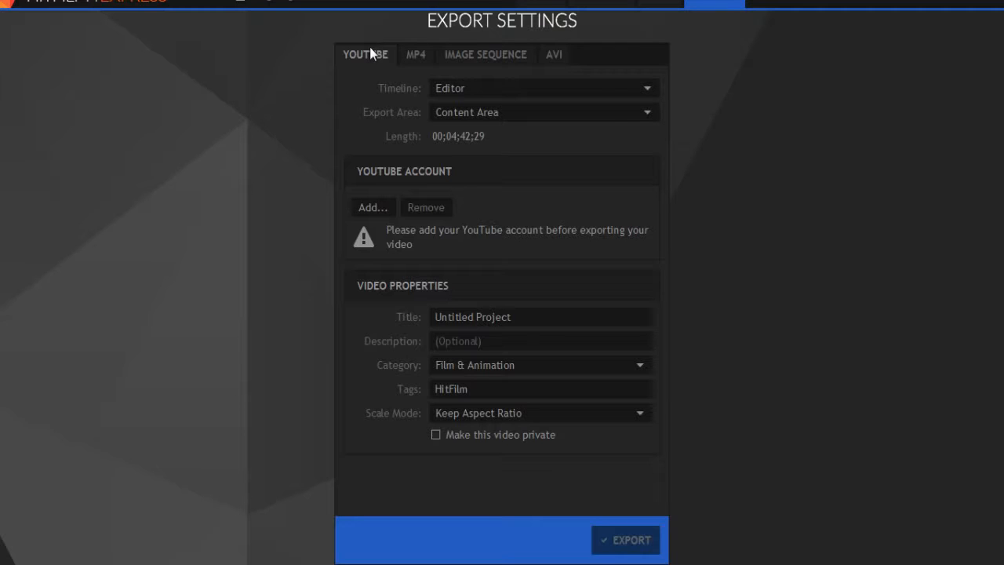
{"action": "left_click", "coordinate": [416, 56]}
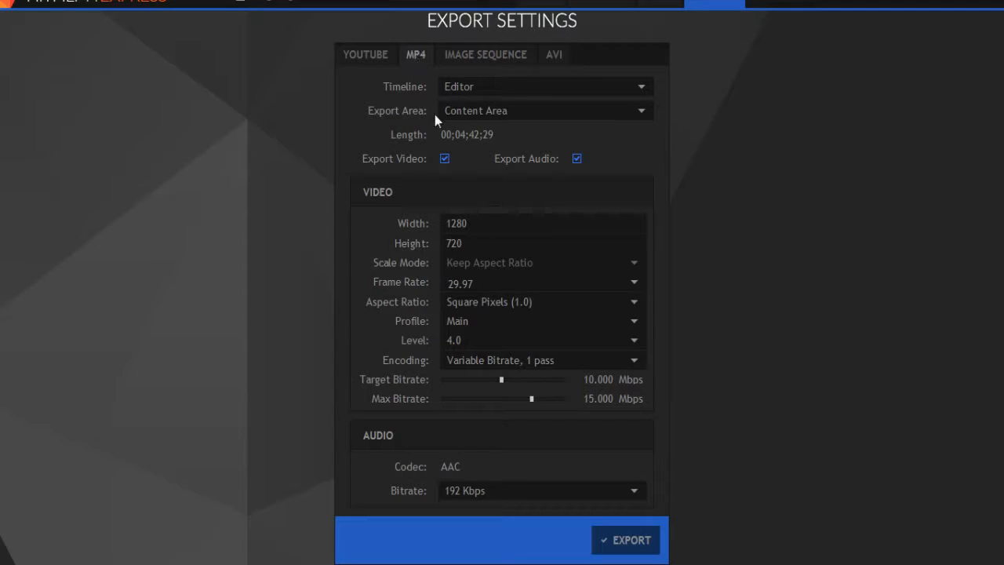
{"action": "left_click", "coordinate": [636, 540]}
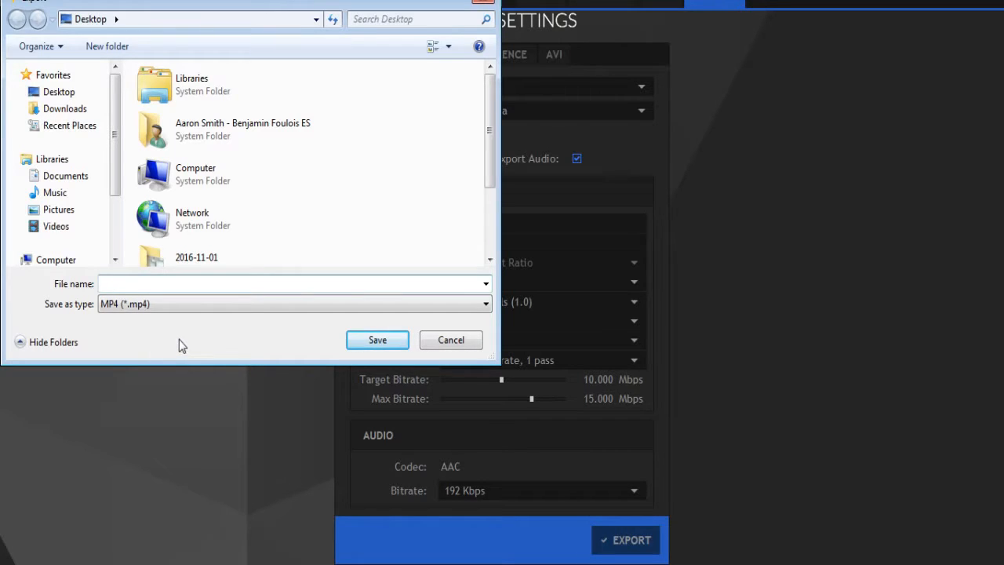
{"action": "left_click", "coordinate": [463, 348]}
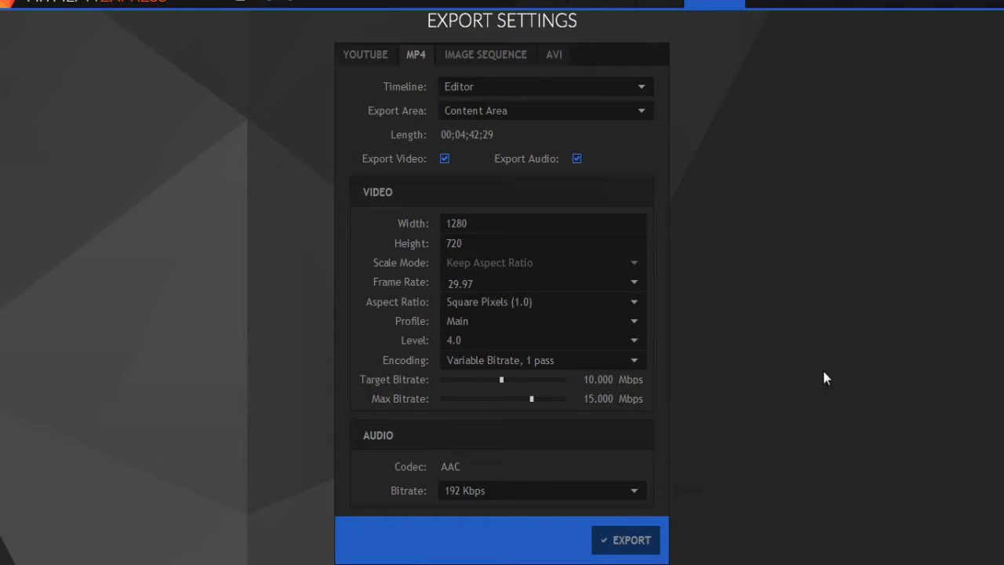